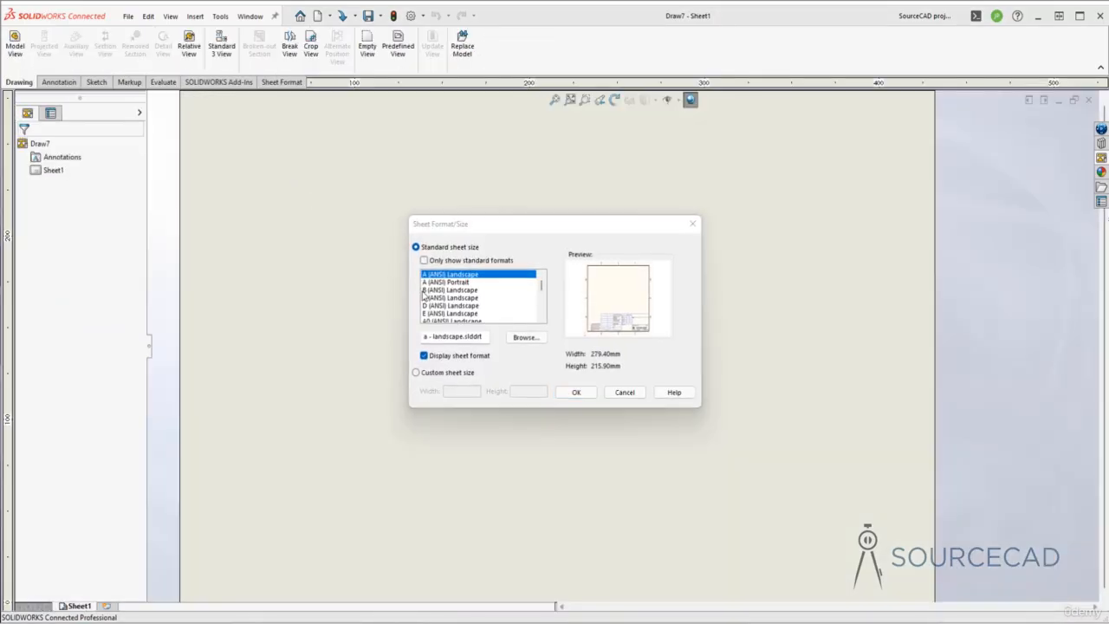
- Accept the A (ANSI) Landscape sheet size with the sheet format displayed
left_click(588, 397)
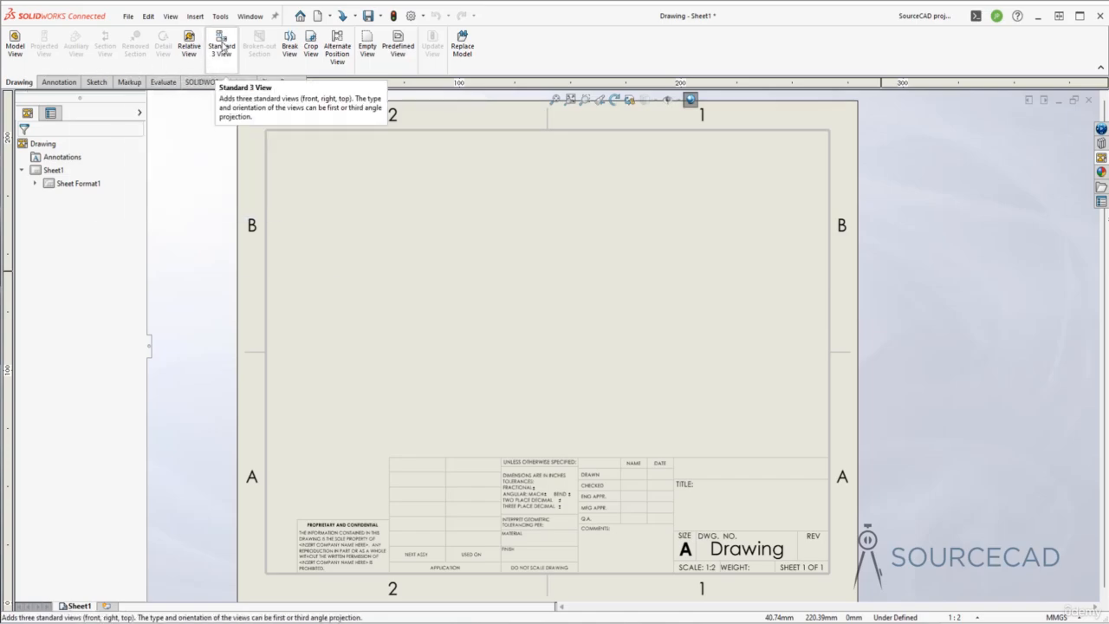
- Insert Standard 3 View of the bracket using the Less holes configuration
left_click(222, 47)
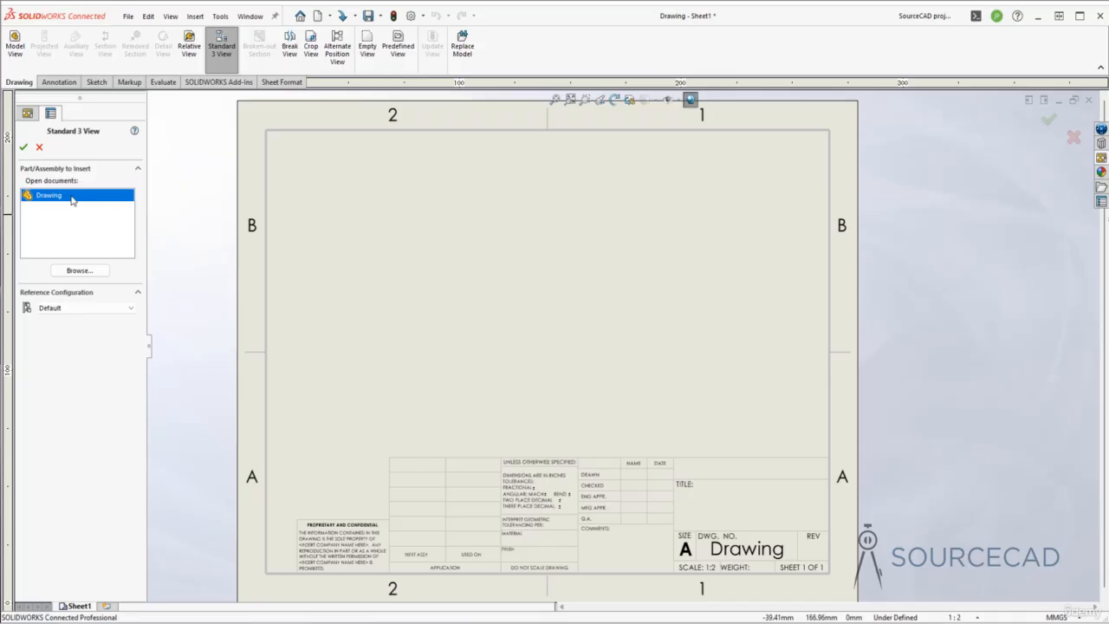
left_click(250, 15)
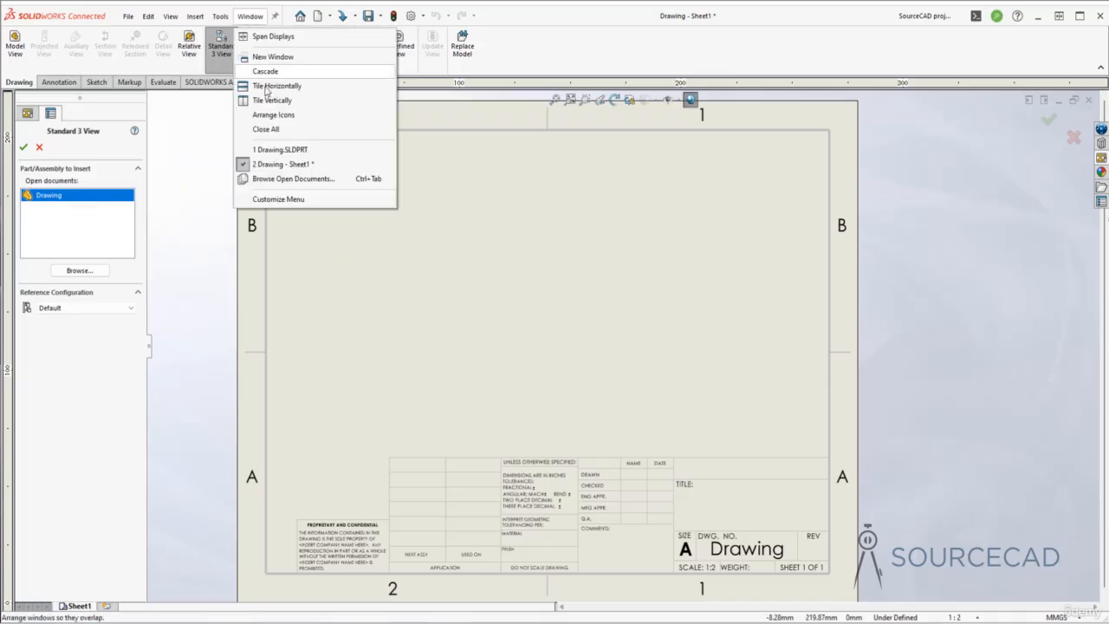
left_click(495, 65)
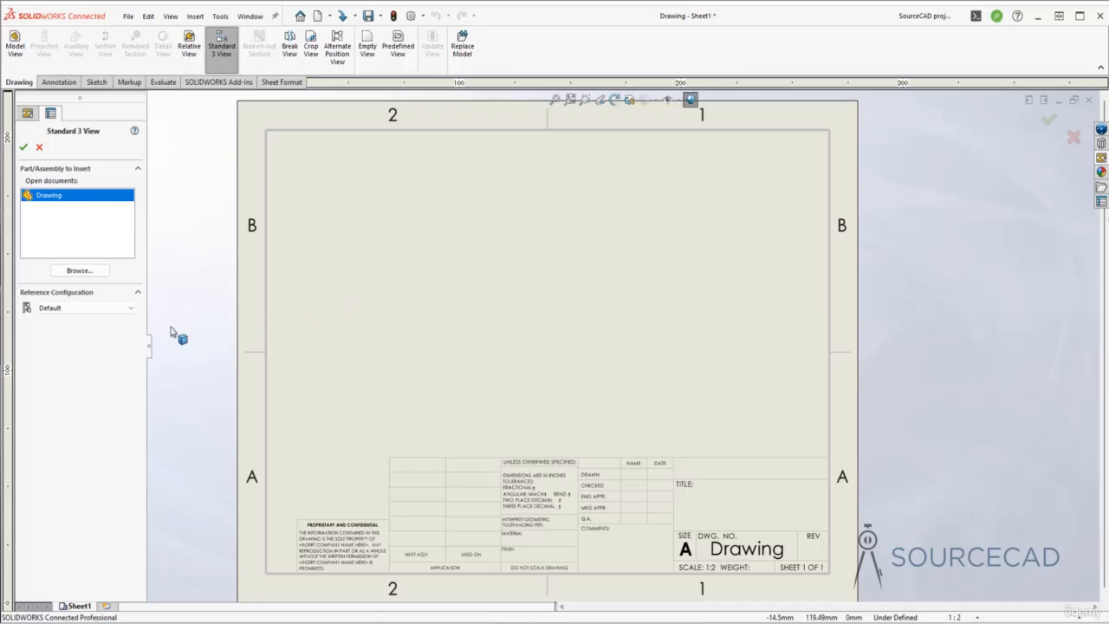
left_click(90, 308)
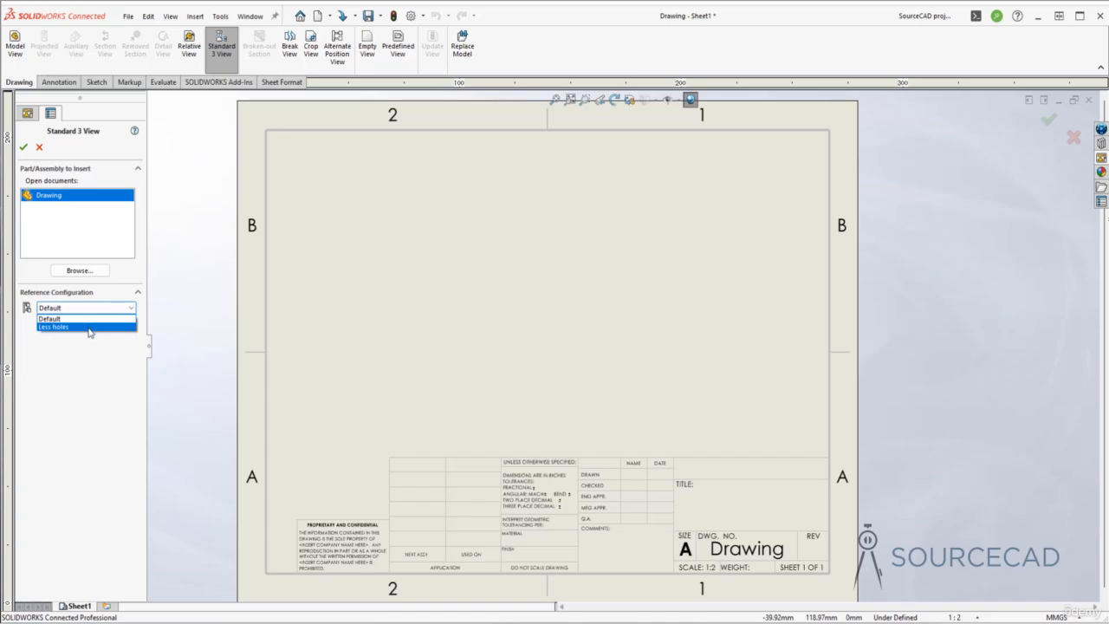
left_click(89, 327)
left_click(23, 146)
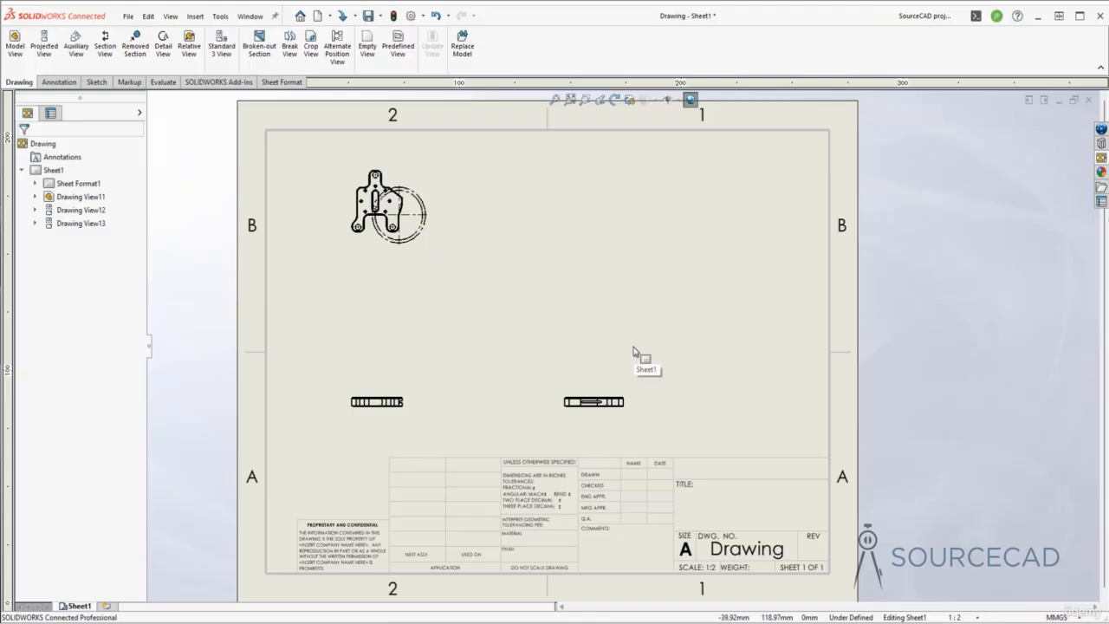
- Align the lower-left view and switch the views from 1:5 to Use sheet scale (1:2)
left_click(405, 405)
mouse_move(406, 405)
left_mouse_down()
mouse_move(502, 383)
mouse_move(413, 410)
mouse_move(397, 403)
left_mouse_up()
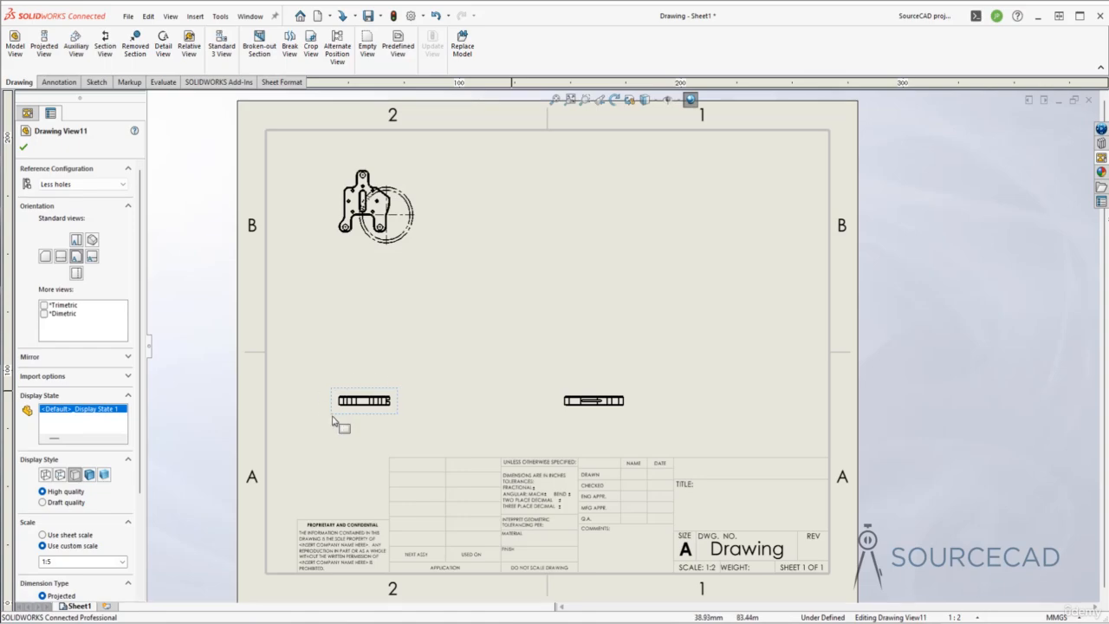
scroll(130, 286, "down", 3)
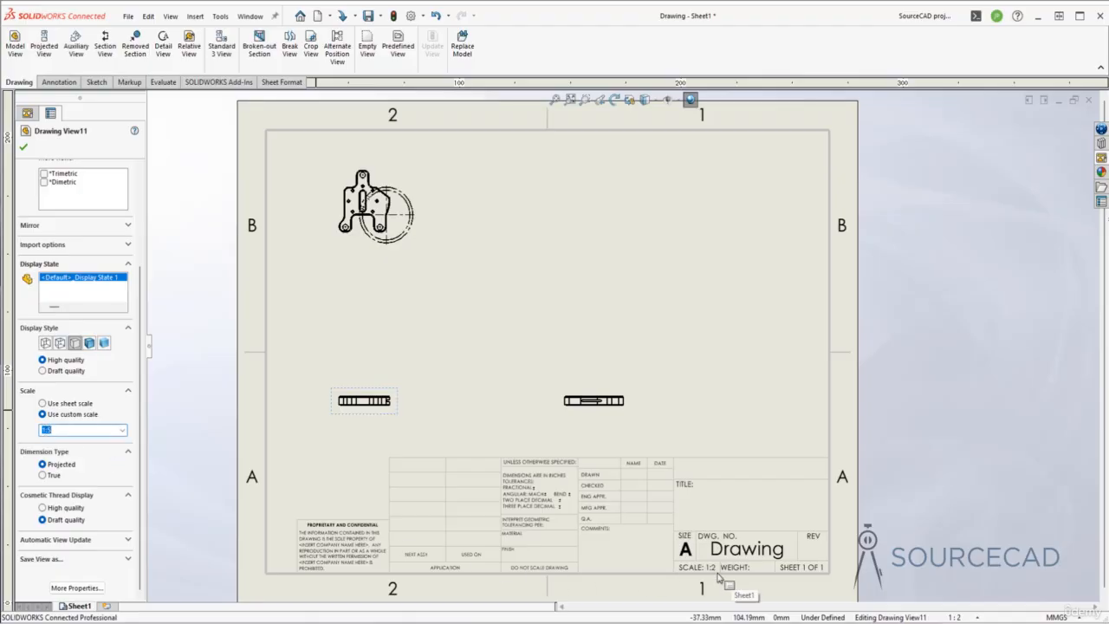
left_click(42, 403)
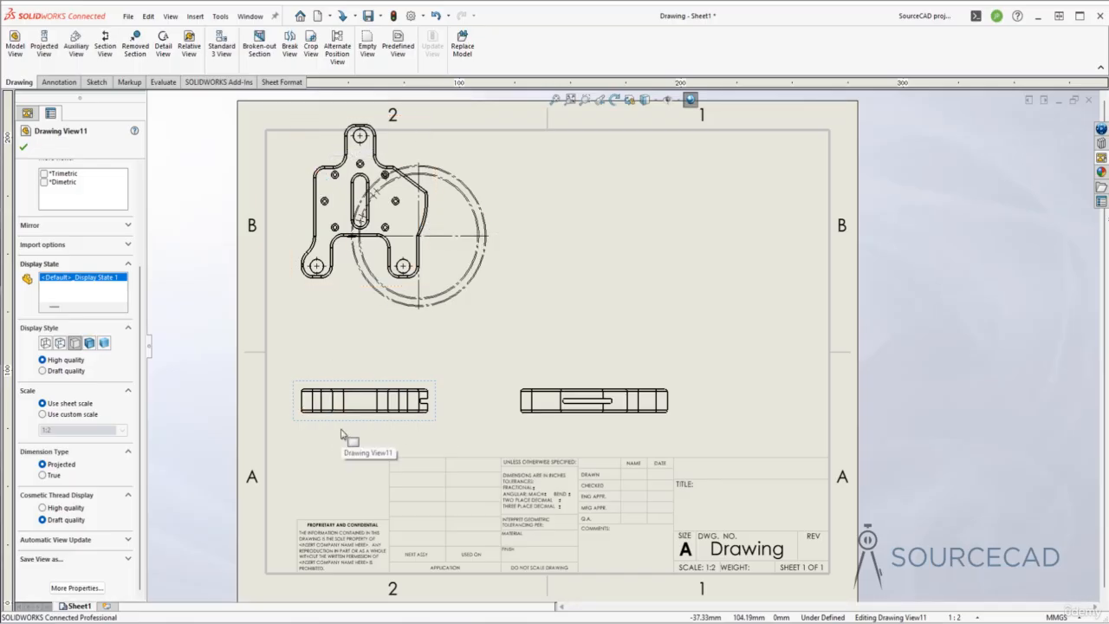
scroll(132, 372, "up", 3)
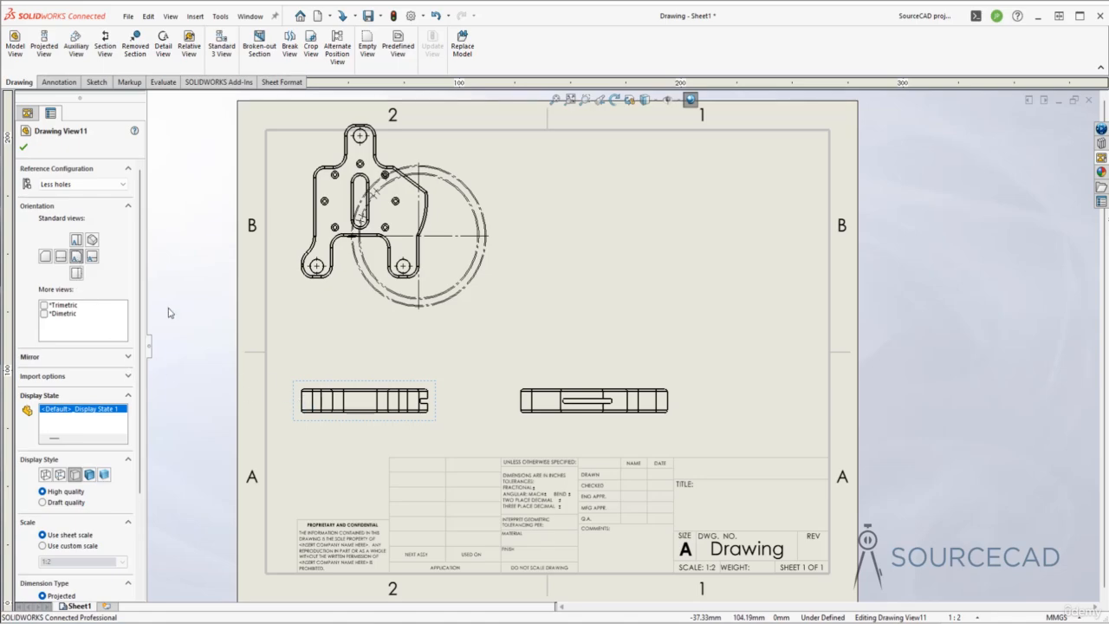
- Reorient the front view to a new standard view and delete the stray circle
left_click(76, 240)
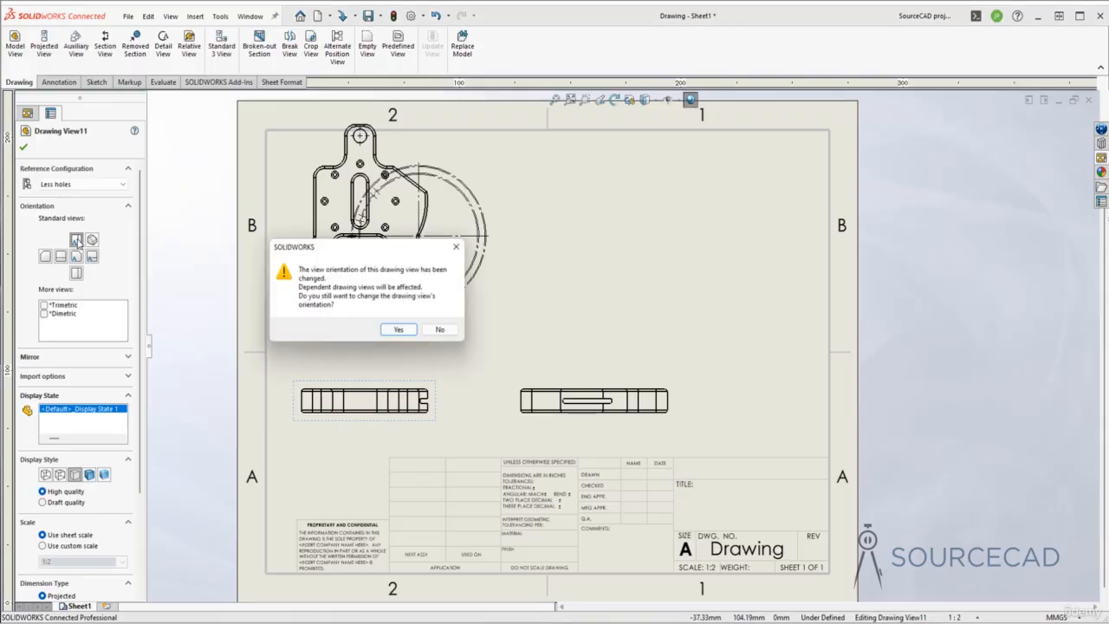
left_click(400, 333)
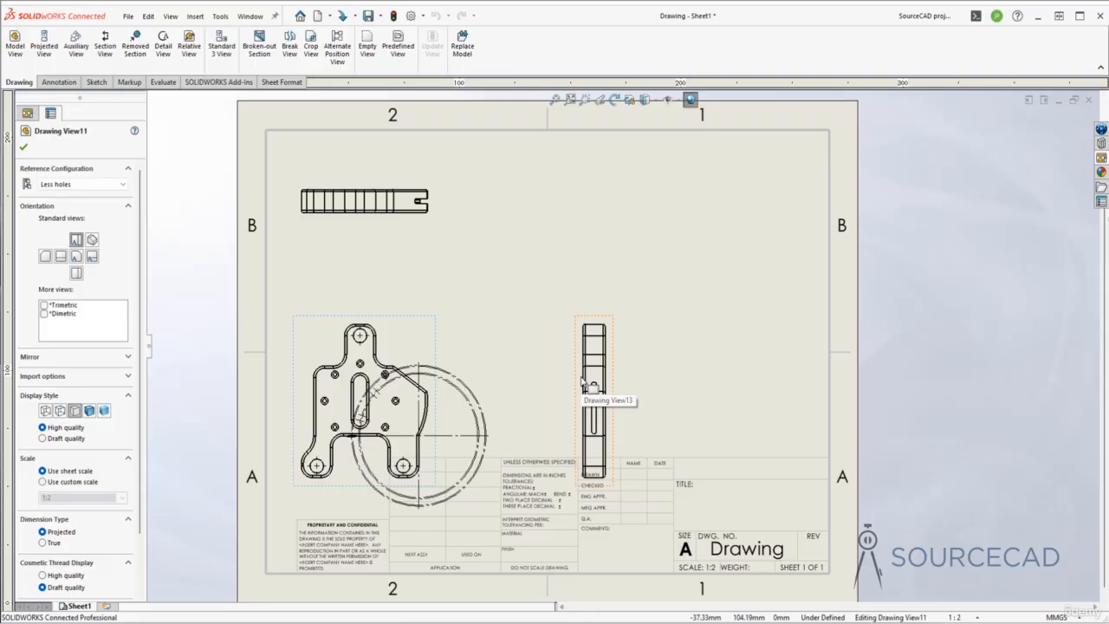
left_click(23, 147)
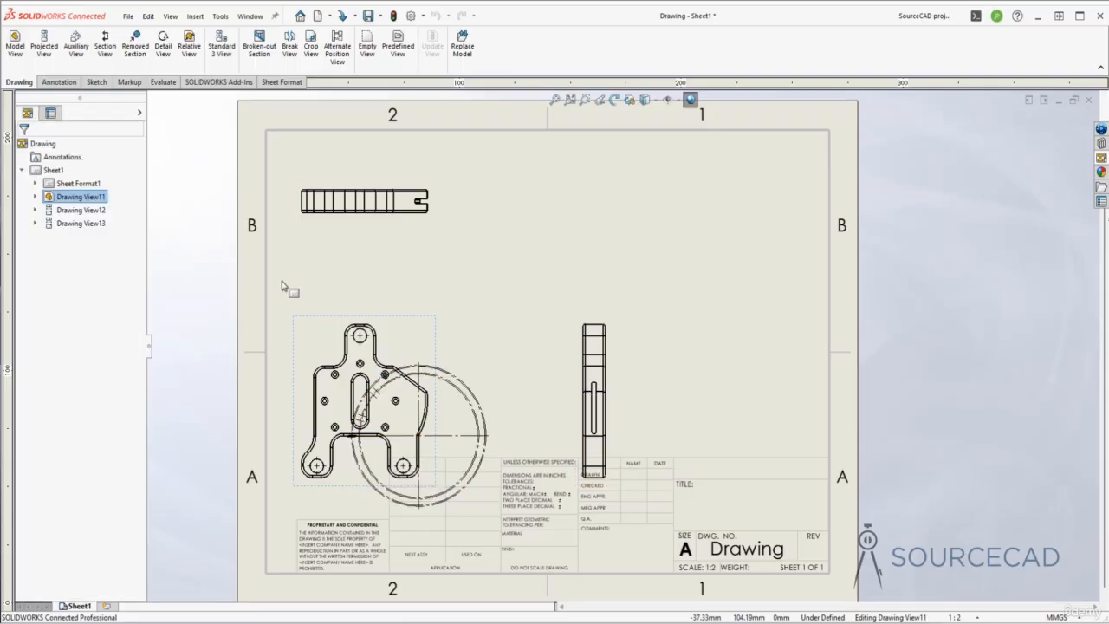
left_click_drag(279, 279, 523, 533)
key("Delete")
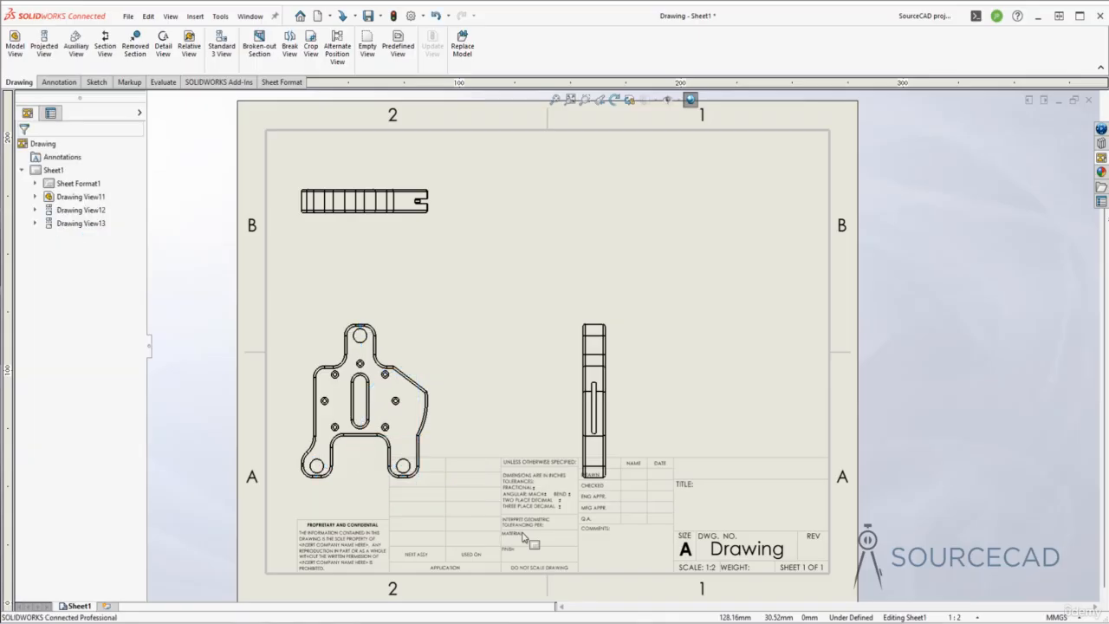
- Rearrange the front, top and right views, moving the front view toward the sheet centre
left_click(436, 442)
left_click_drag(436, 442, 441, 398)
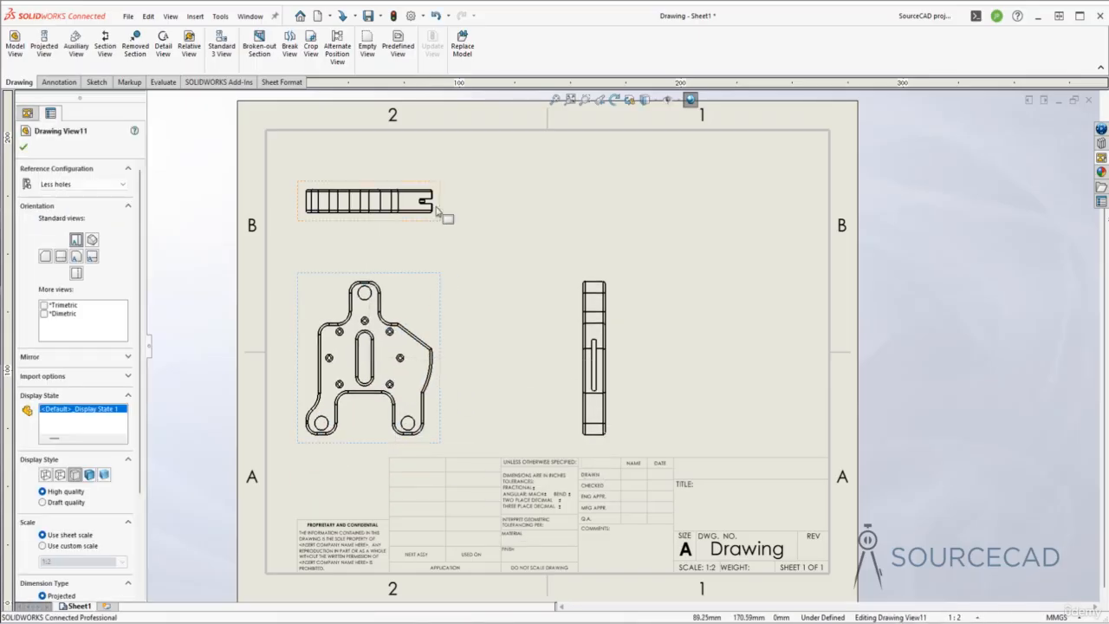
left_click_drag(440, 210, 446, 185)
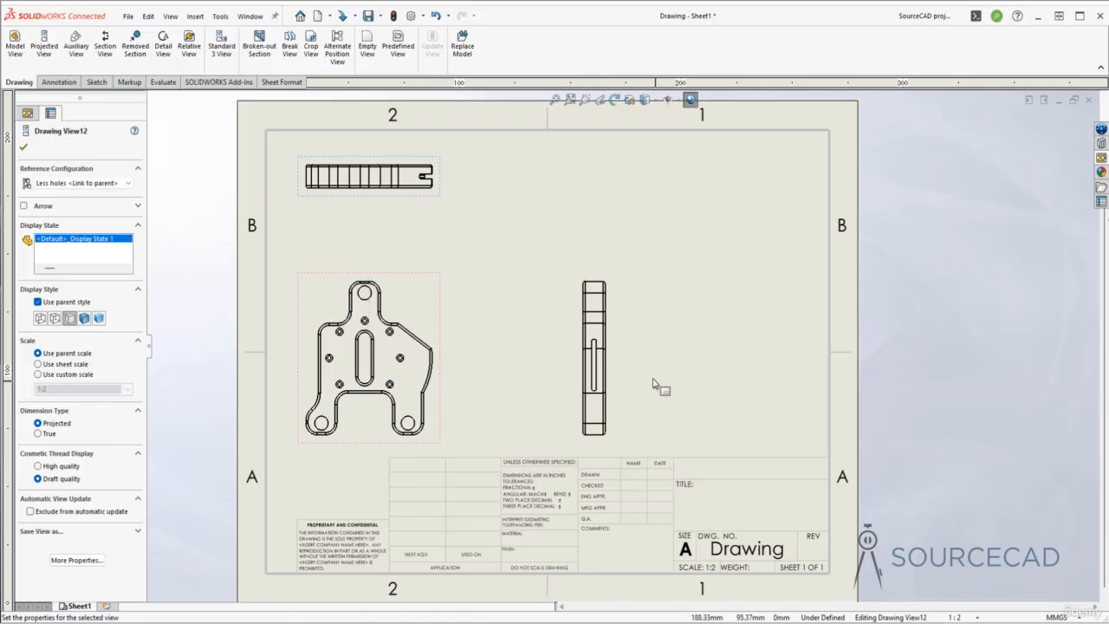
left_click_drag(621, 364, 624, 365)
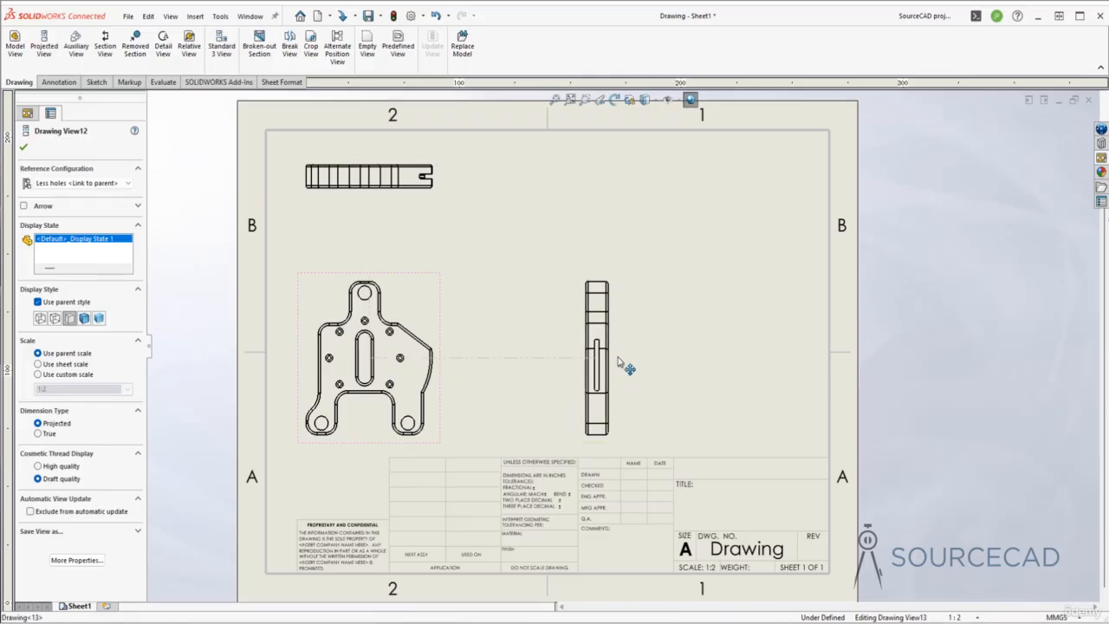
left_click(668, 399)
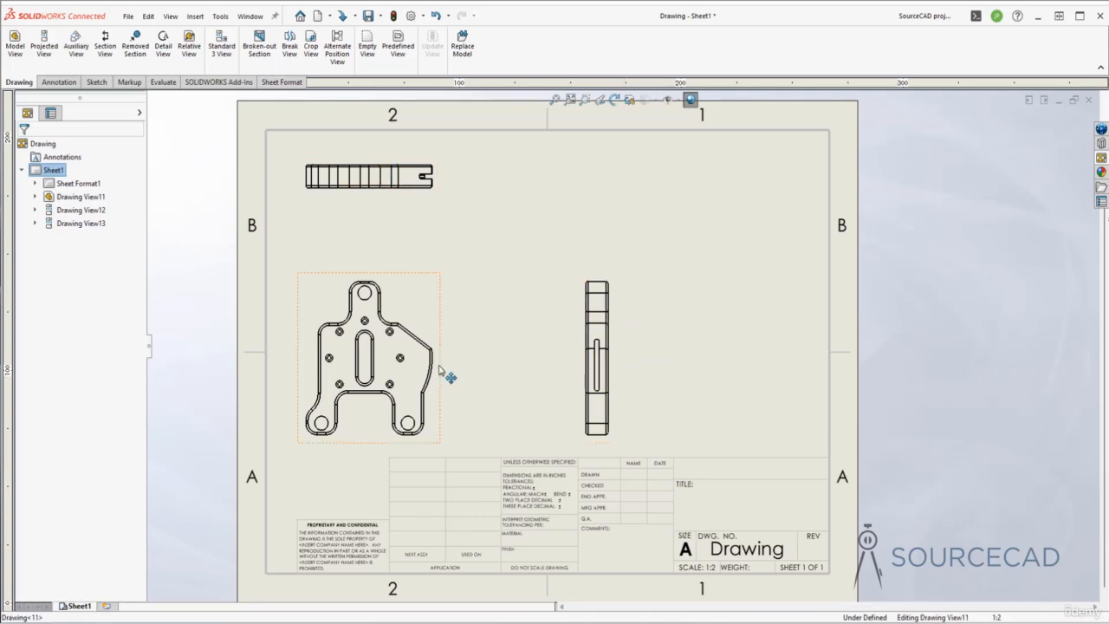
left_click_drag(443, 373, 574, 382)
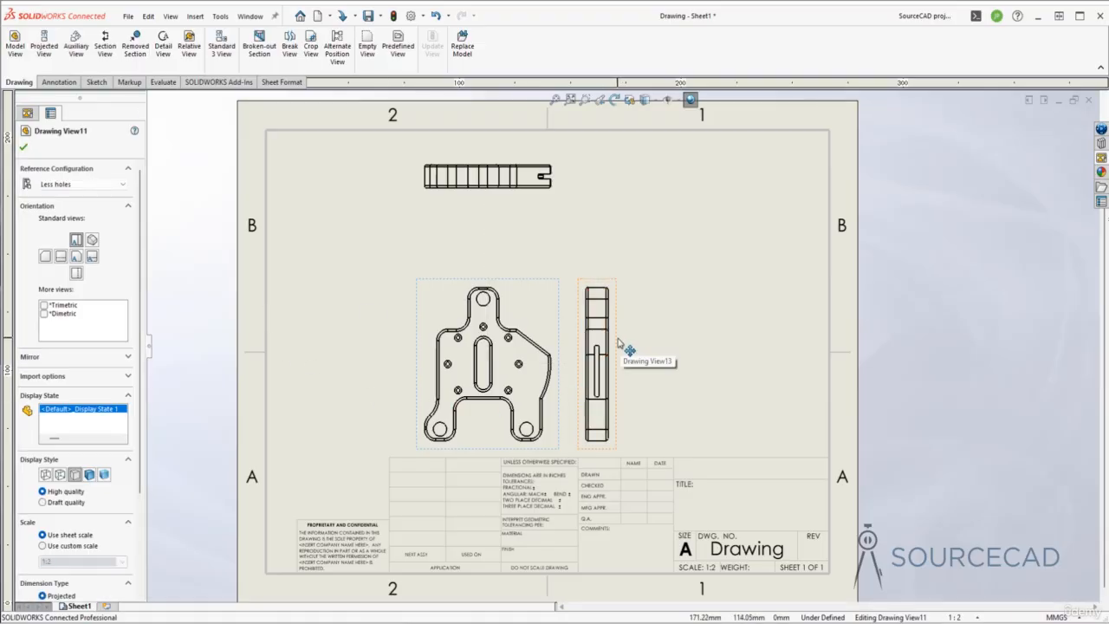
- Delete the right view of the bracket
left_click(620, 345)
key("Delete")
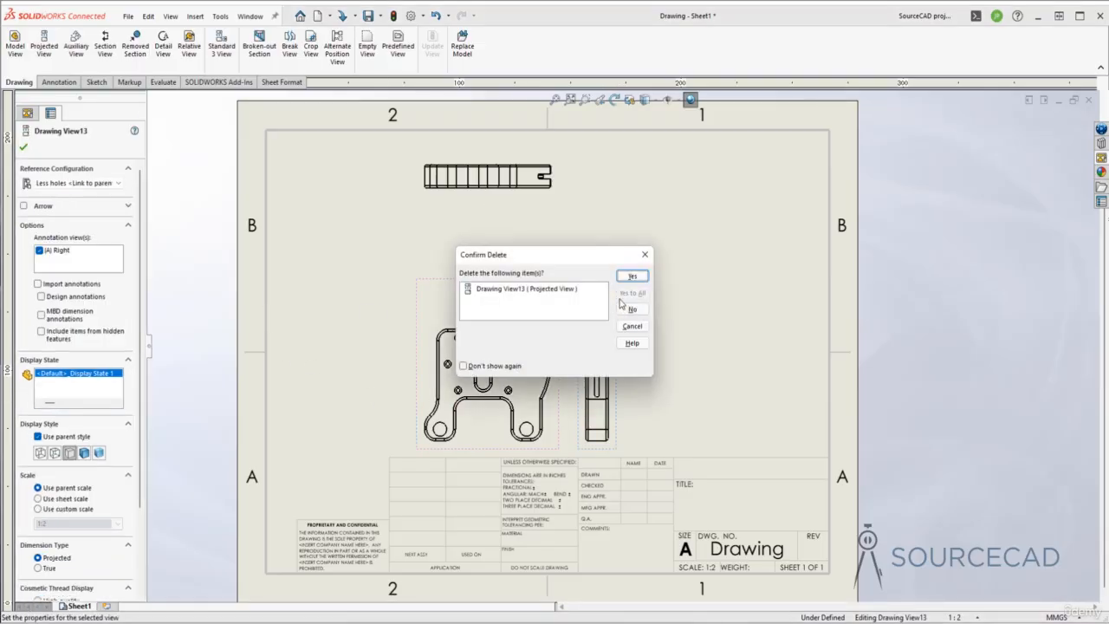
left_click(635, 278)
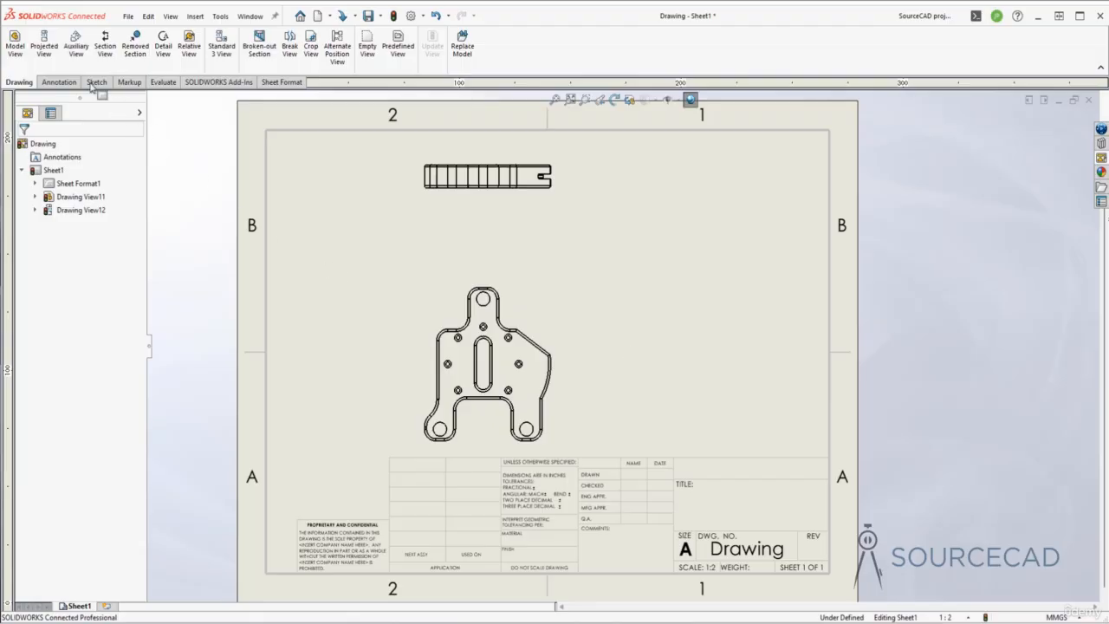
- Project a side view left of the front view and an isometric view at upper right
left_click(45, 48)
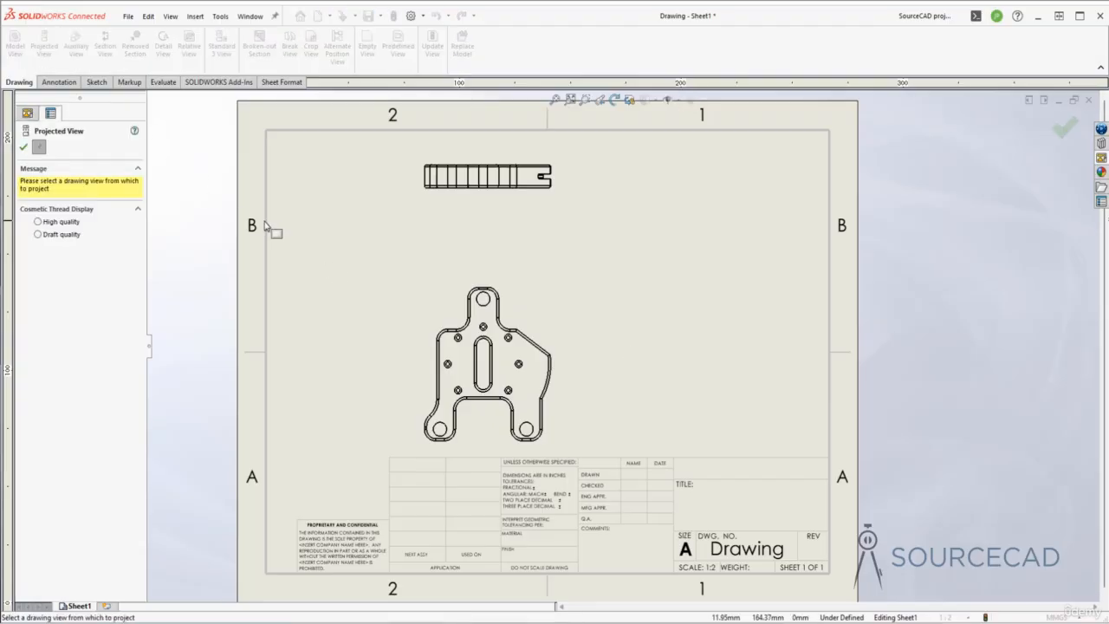
left_click(430, 305)
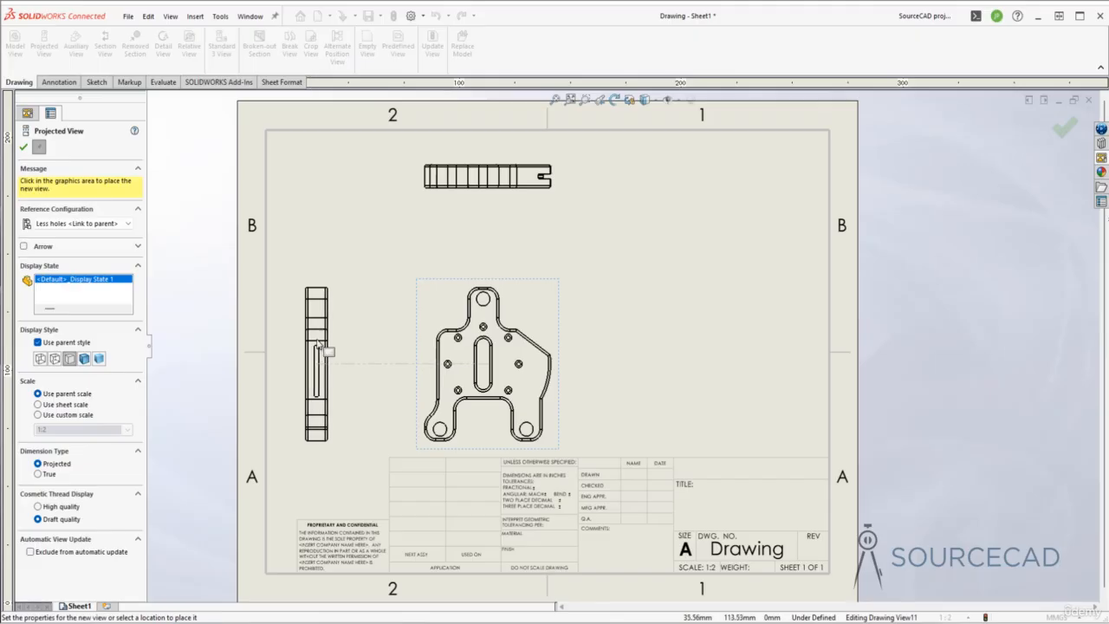
left_click(321, 346)
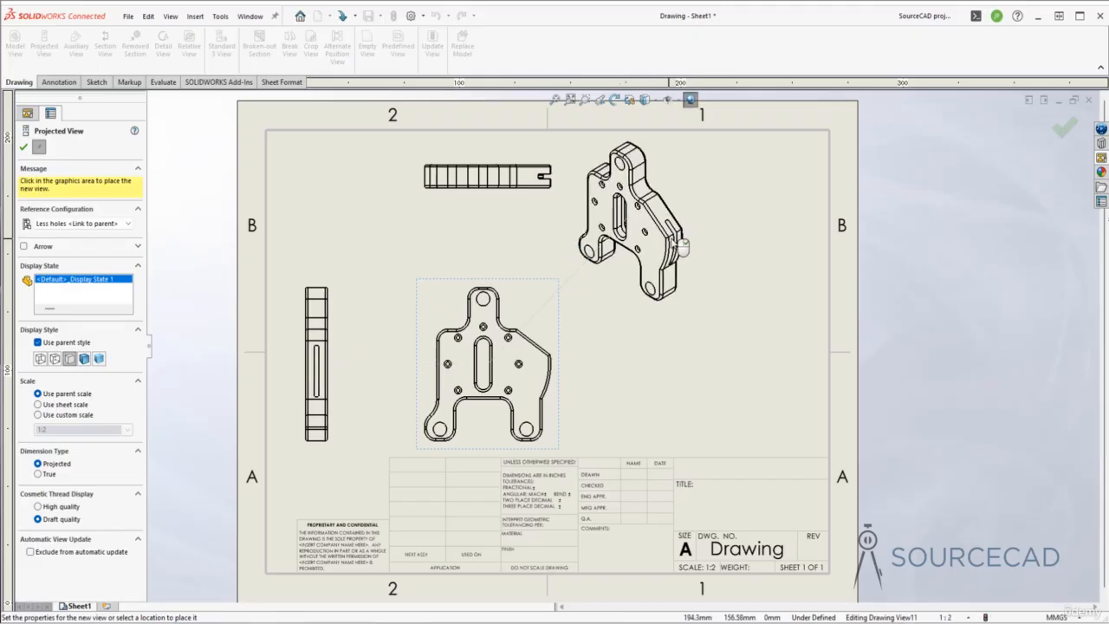
left_click(675, 259)
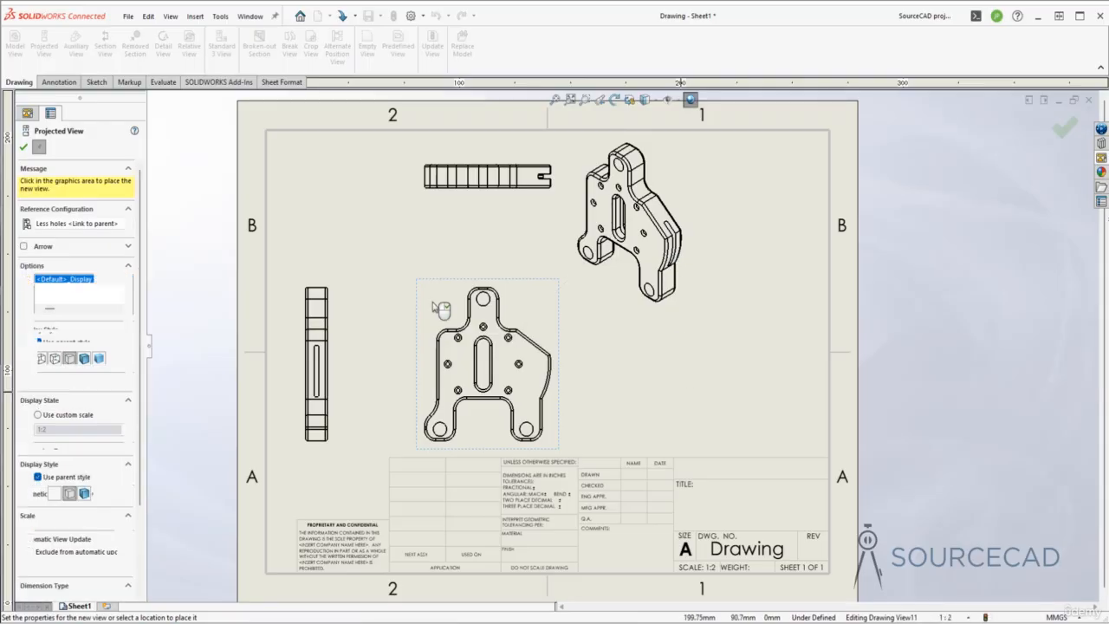
key("Escape")
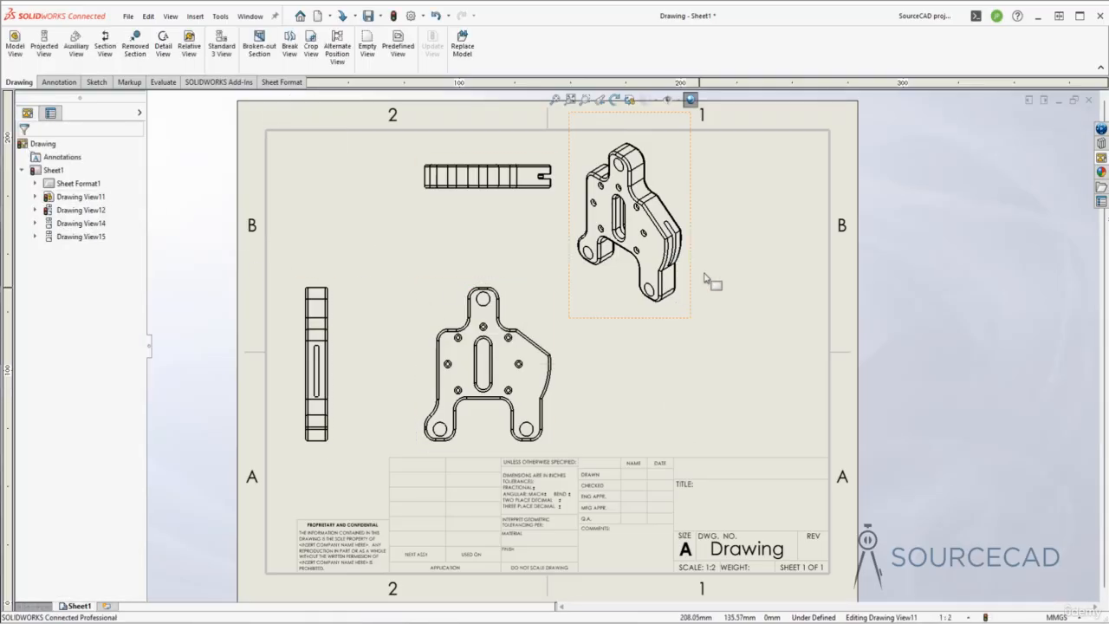
- Display the isometric view as Shaded With Edges
left_click(663, 320)
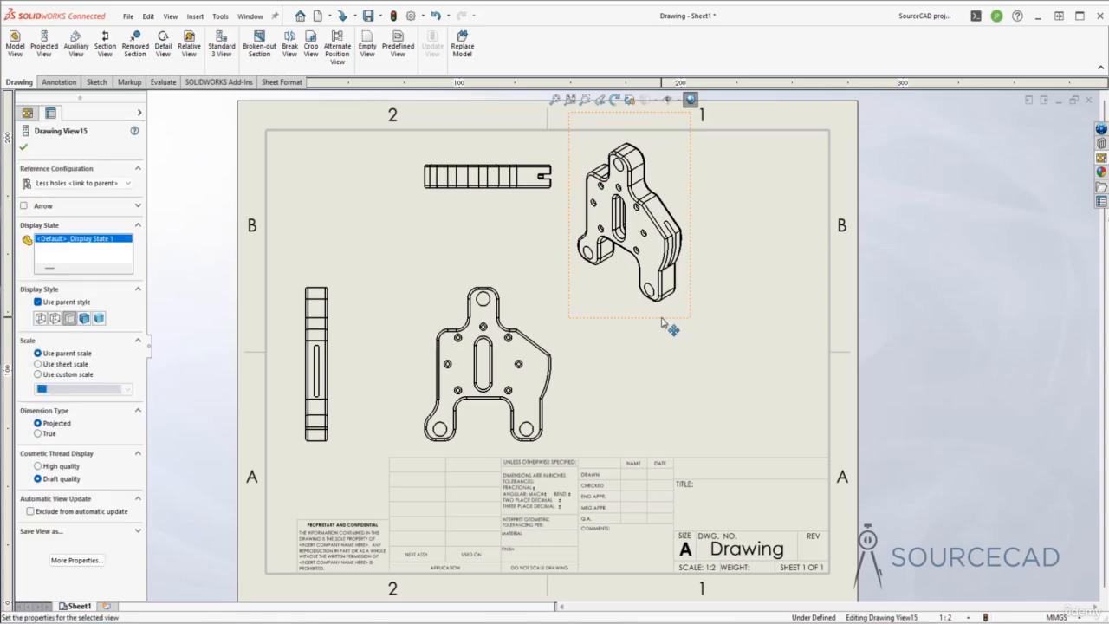
left_click(84, 318)
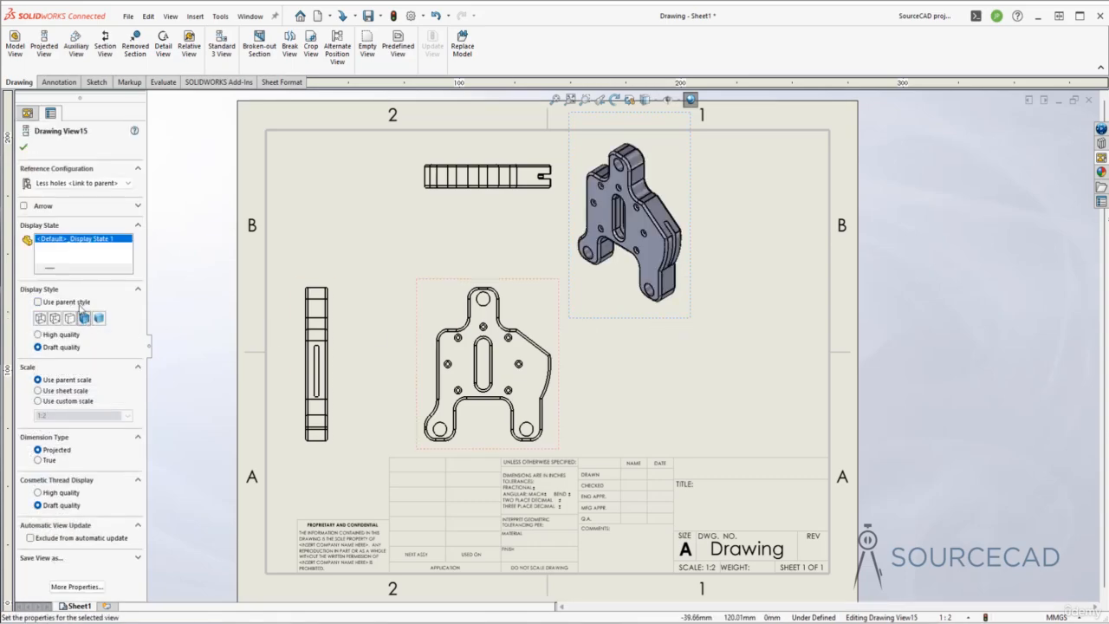
left_click(24, 148)
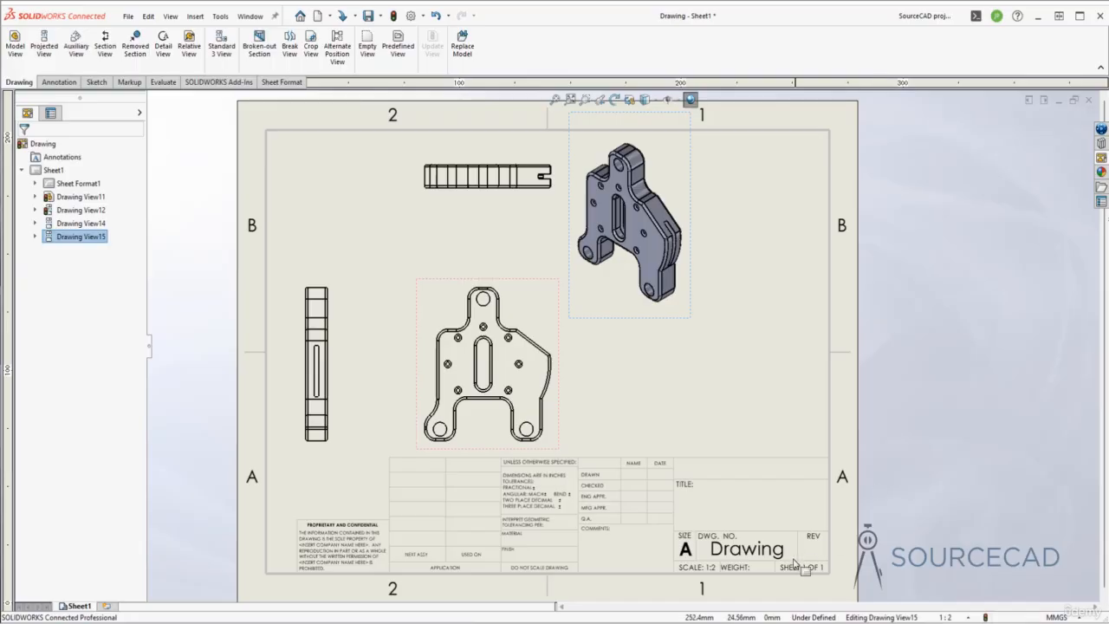
- Move the isometric view right and down, and shift the front and top views left
mouse_move(696, 319)
left_mouse_down()
mouse_move(806, 373)
mouse_move(818, 351)
left_mouse_up()
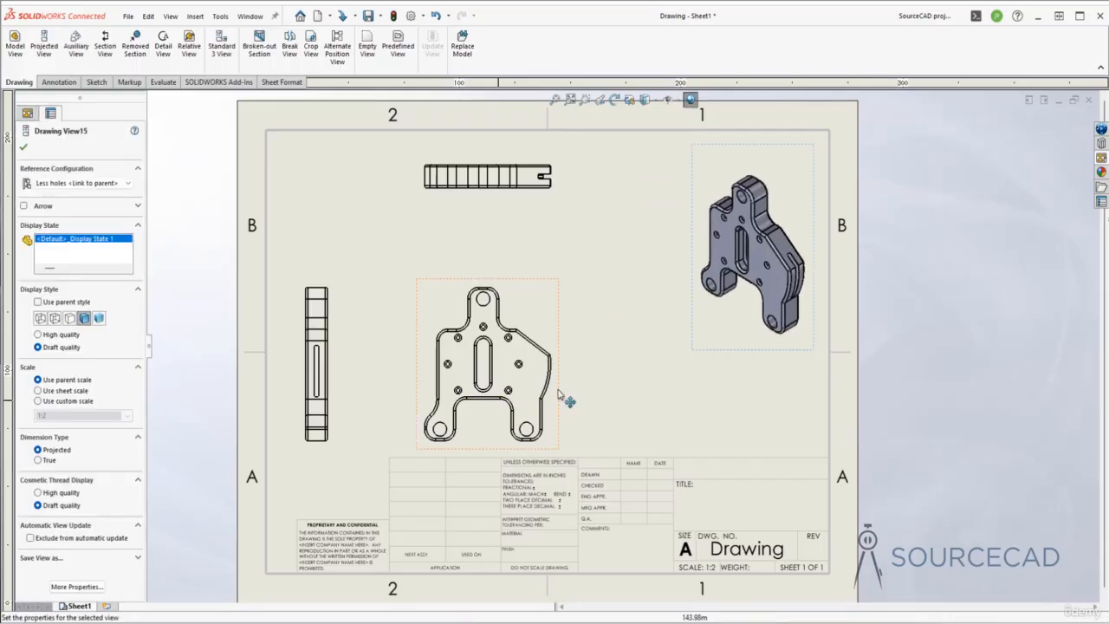
left_click_drag(557, 392, 512, 389)
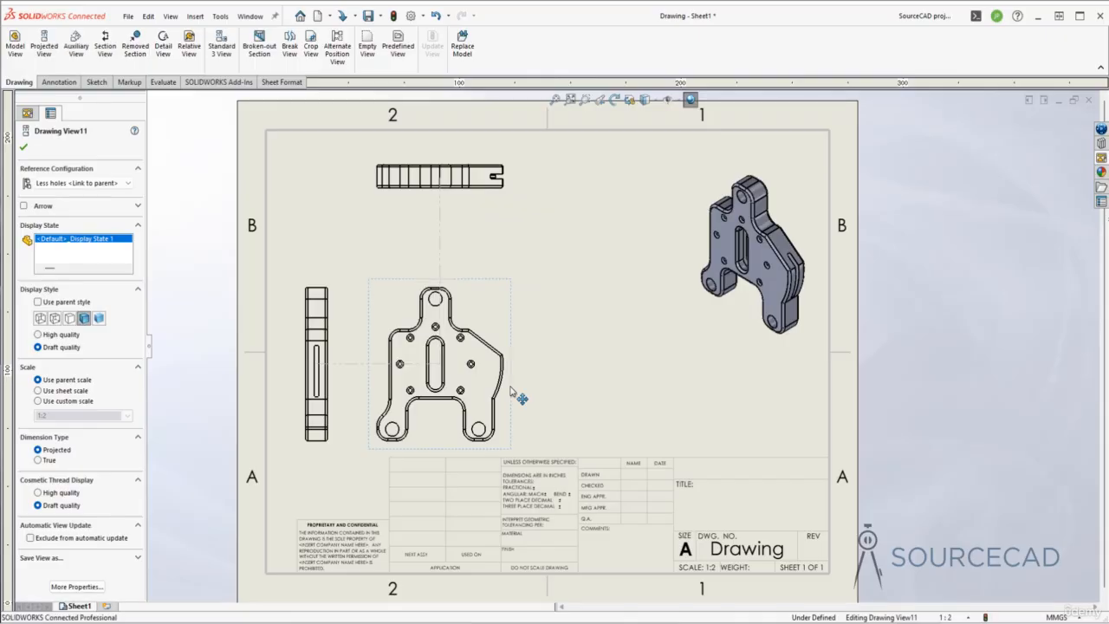
left_click(609, 403)
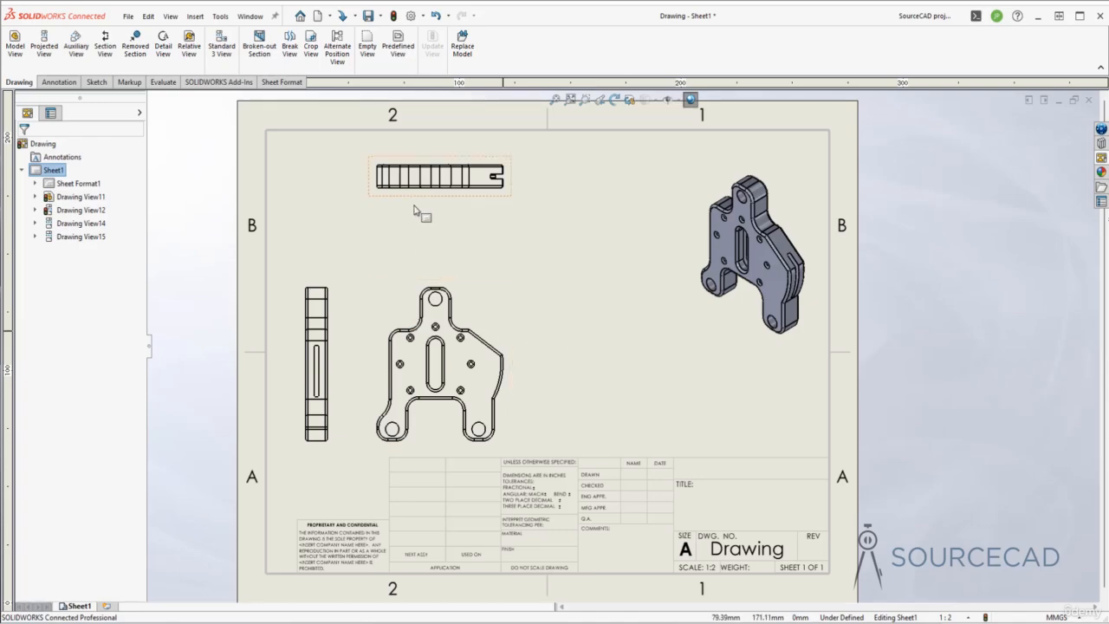
left_click(77, 49)
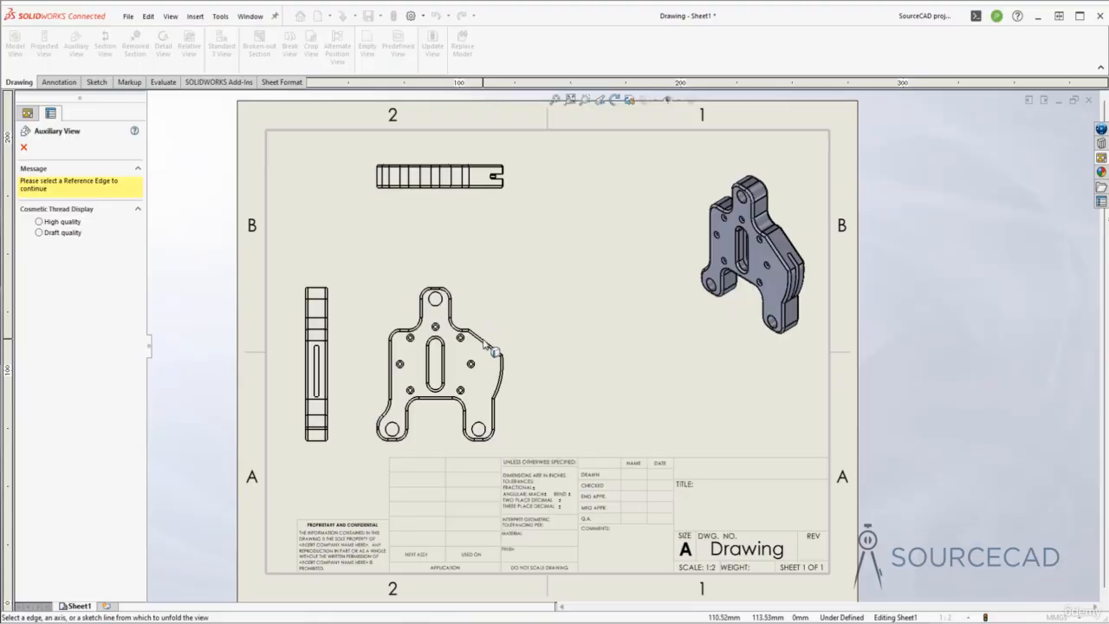
- Create auxiliary VIEW A from the front view's angled edge, keeping its direction arrow shown
left_click(492, 350)
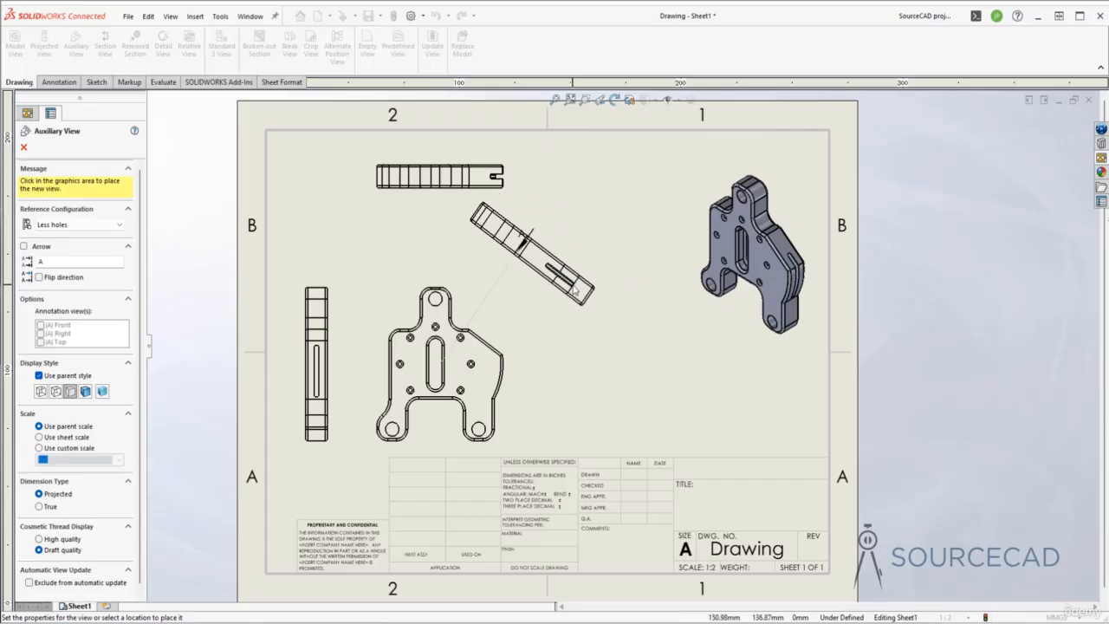
left_click(584, 348)
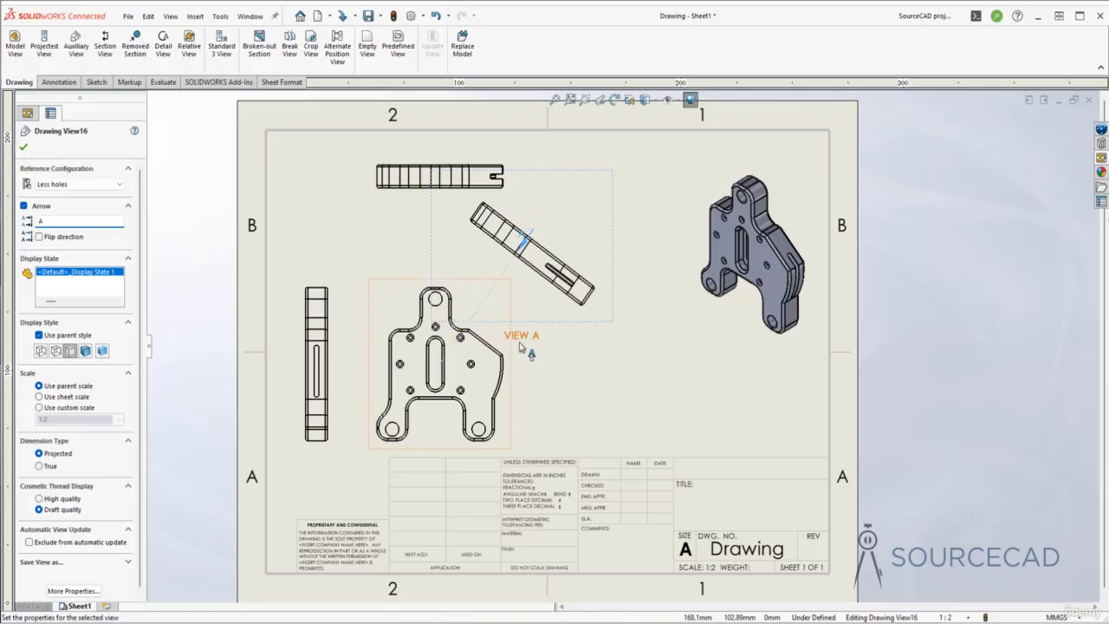
left_click(524, 242)
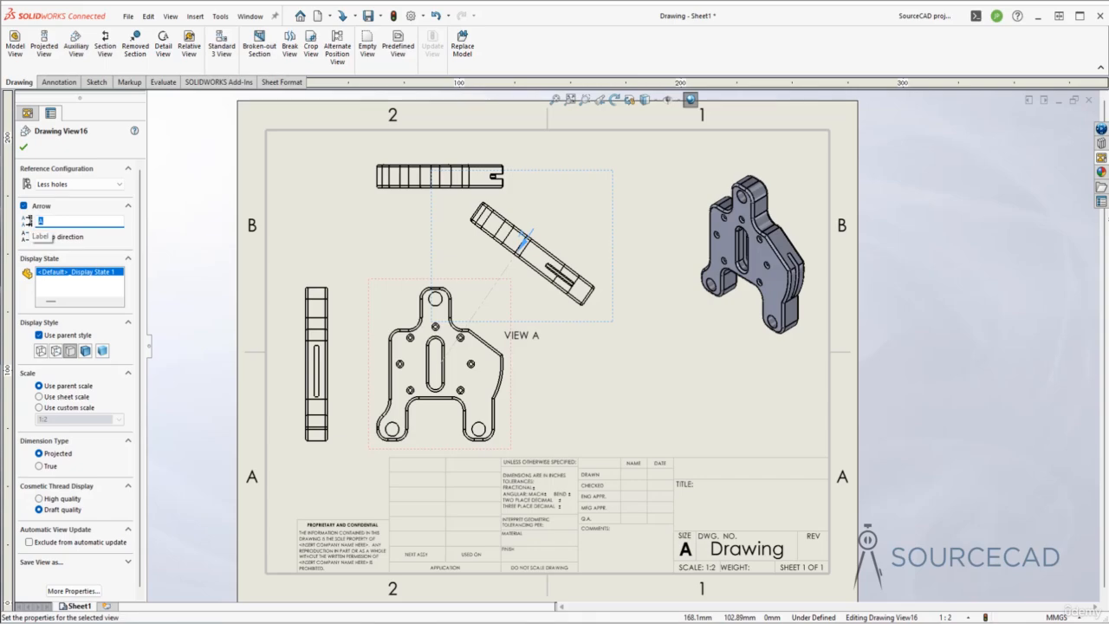
left_click(24, 207)
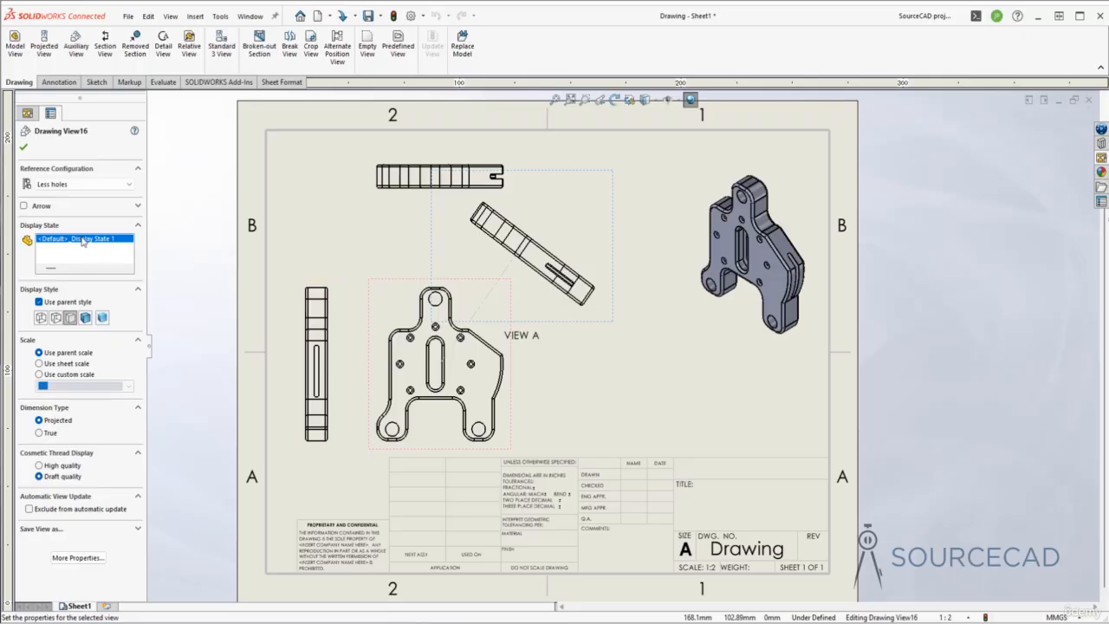
left_click(23, 206)
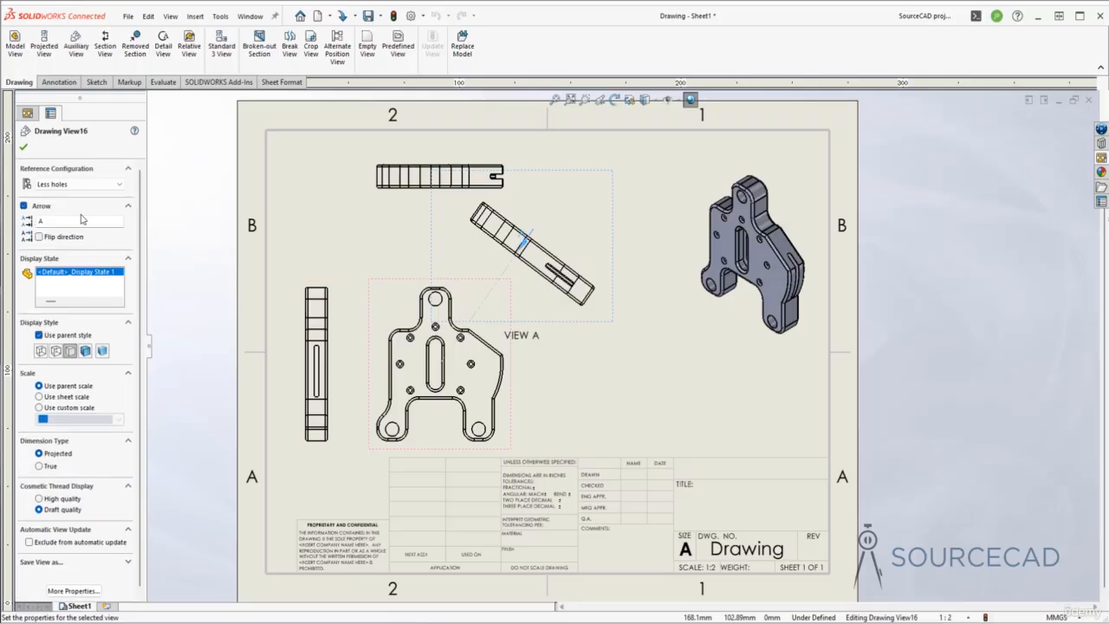
left_click(24, 148)
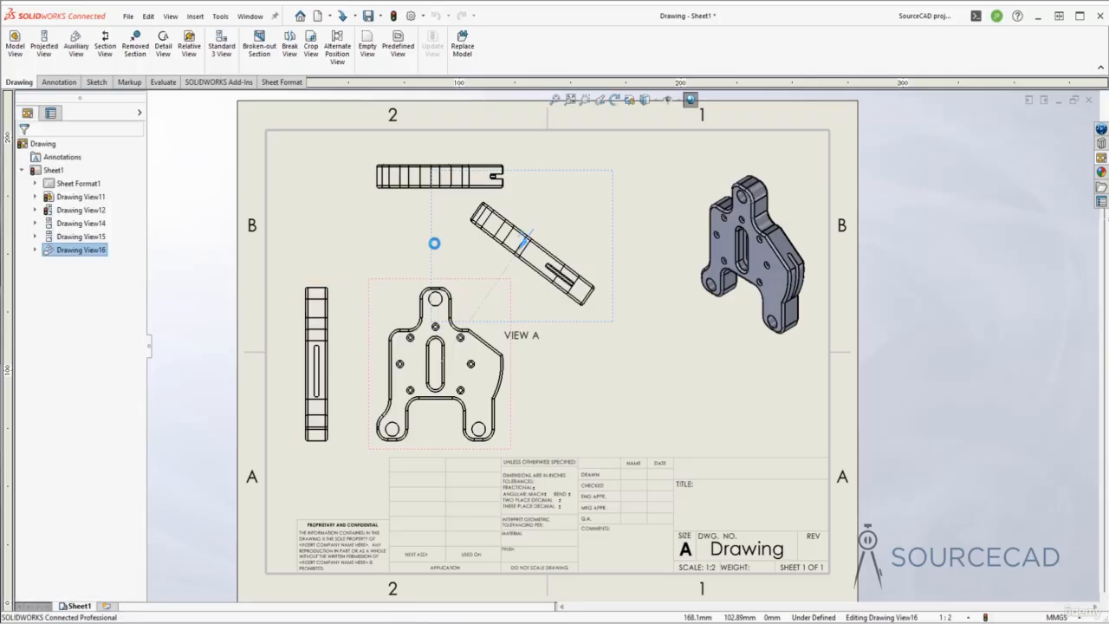
- Move the view A arrow down-left beside the front view's angled edge
left_click(638, 213)
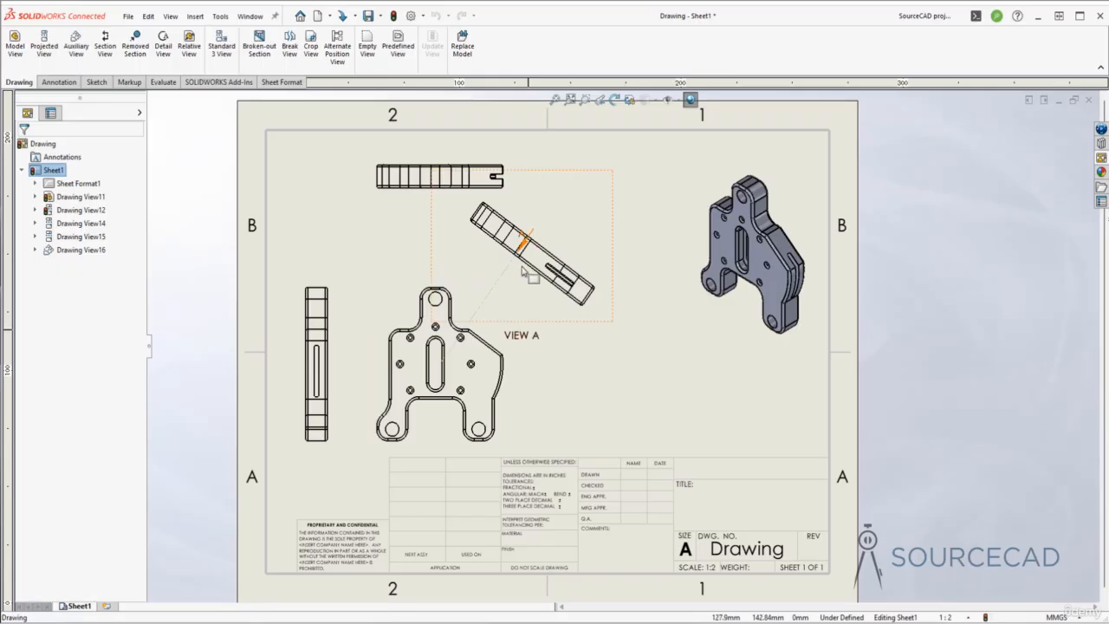
left_click_drag(537, 245, 500, 282)
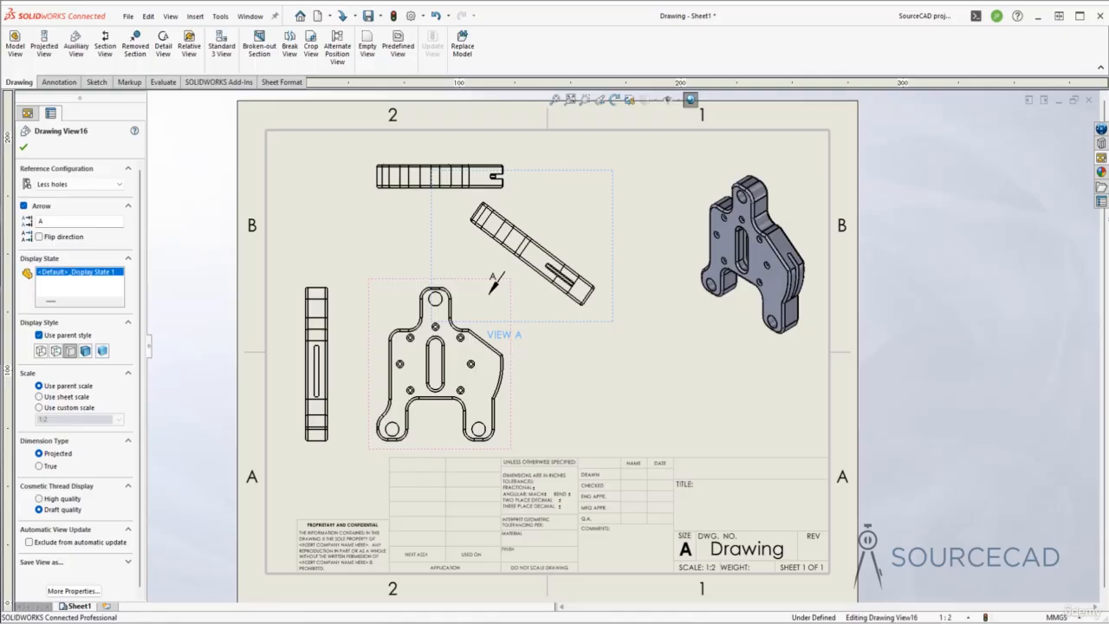
left_click(578, 360)
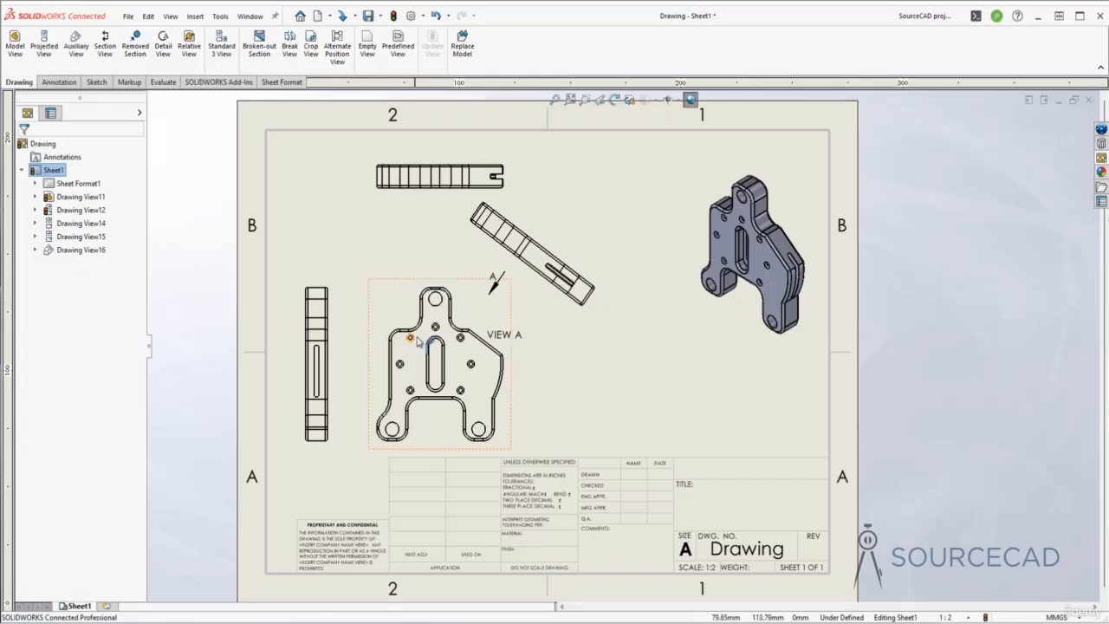
- Zoom around the front view and launch the Detail View command
scroll(420, 339, "down", 1)
scroll(424, 341, "down", 1)
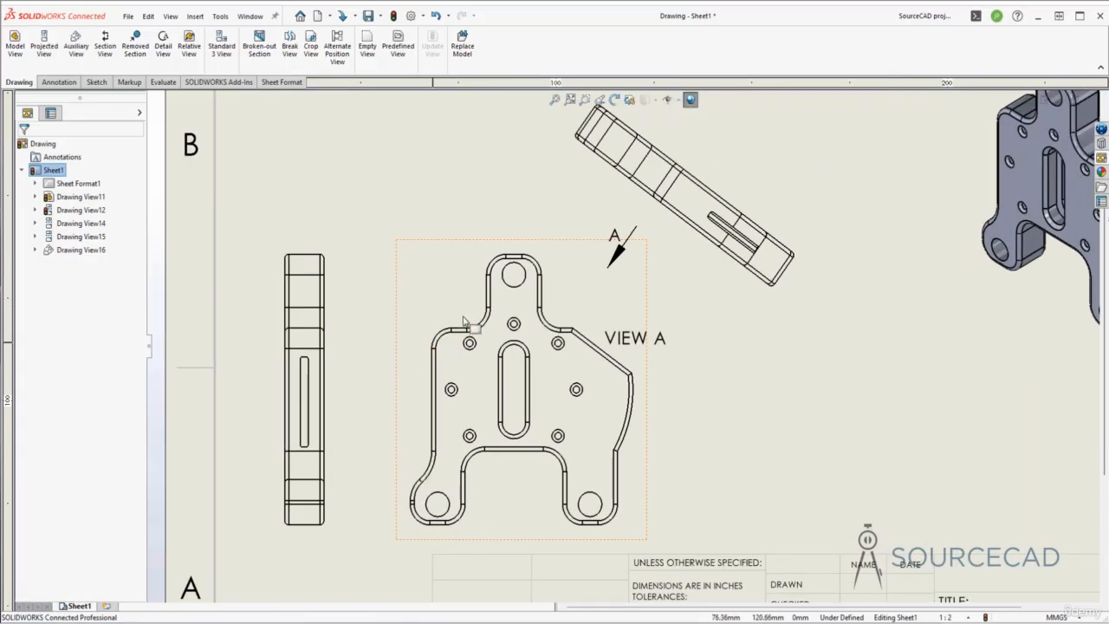
scroll(442, 338, "up", 3)
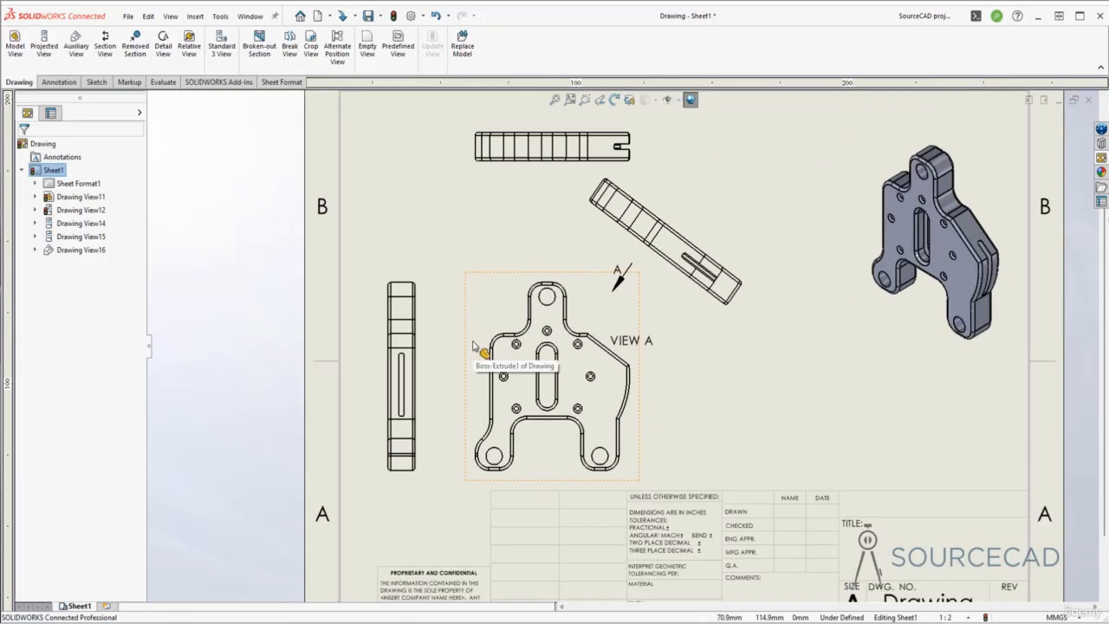
left_click(162, 48)
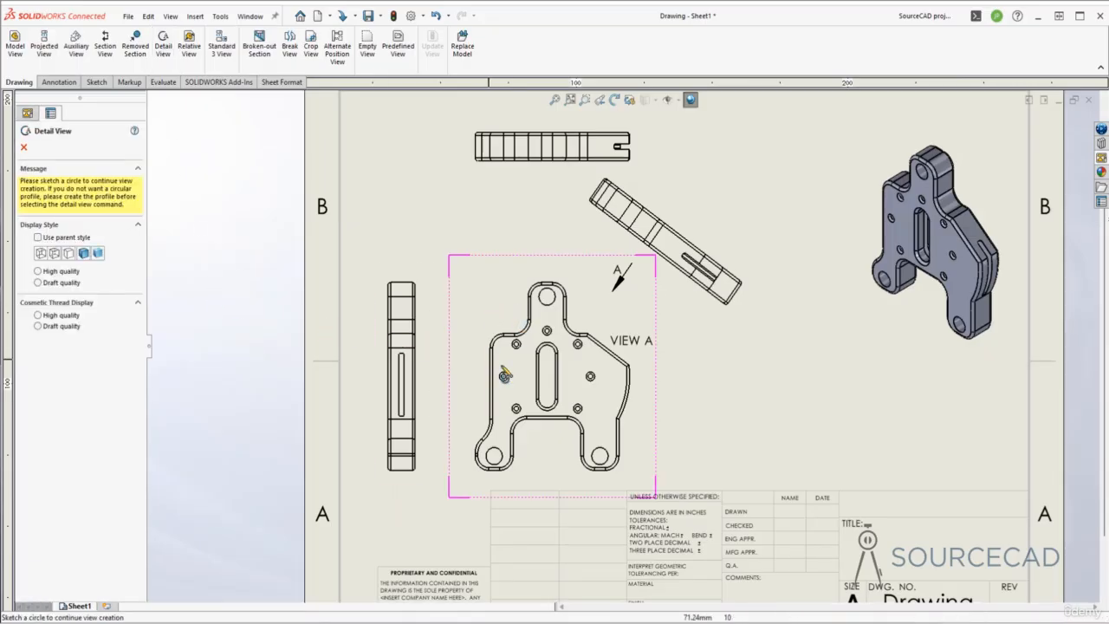
- Circle the upper-left lug and place Detail B at 1:1 beside the front view, label raised
left_click(507, 304)
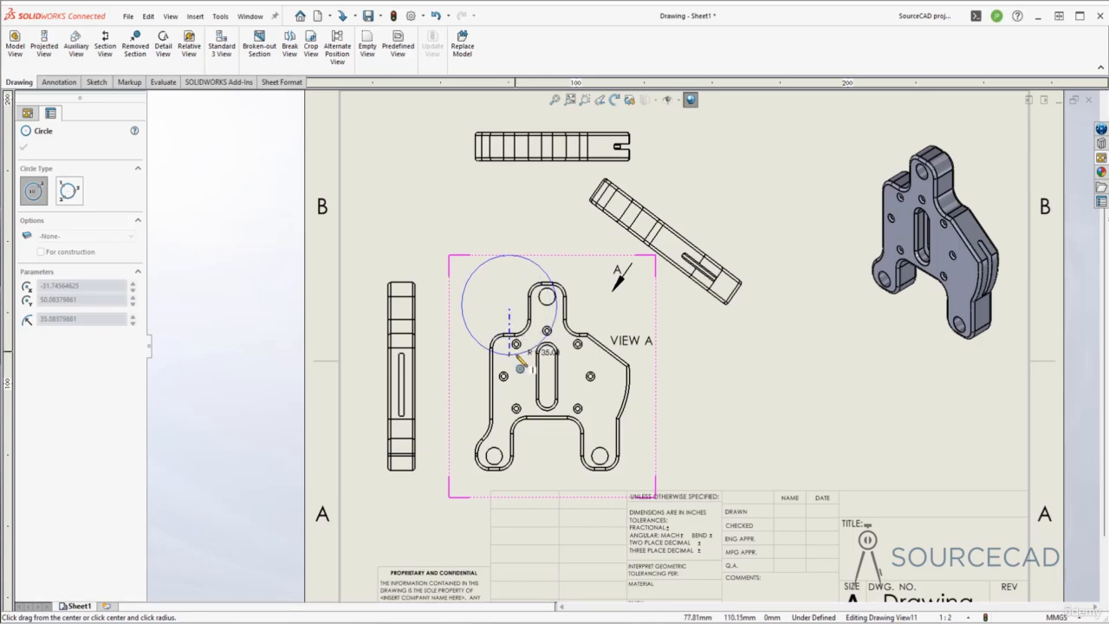
left_click(518, 364)
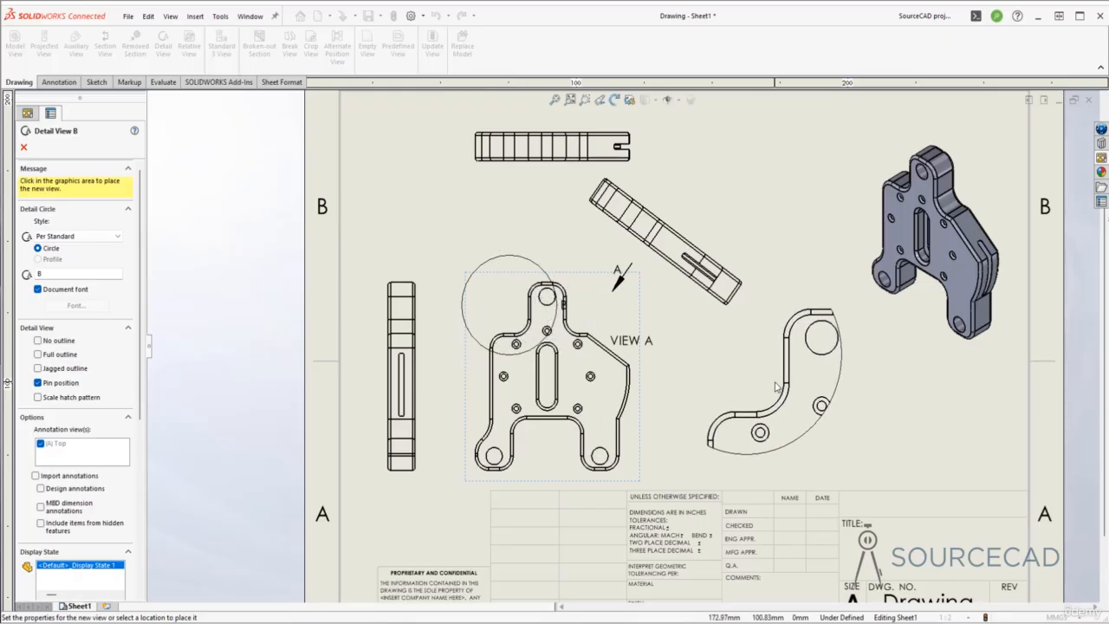
left_click(771, 388)
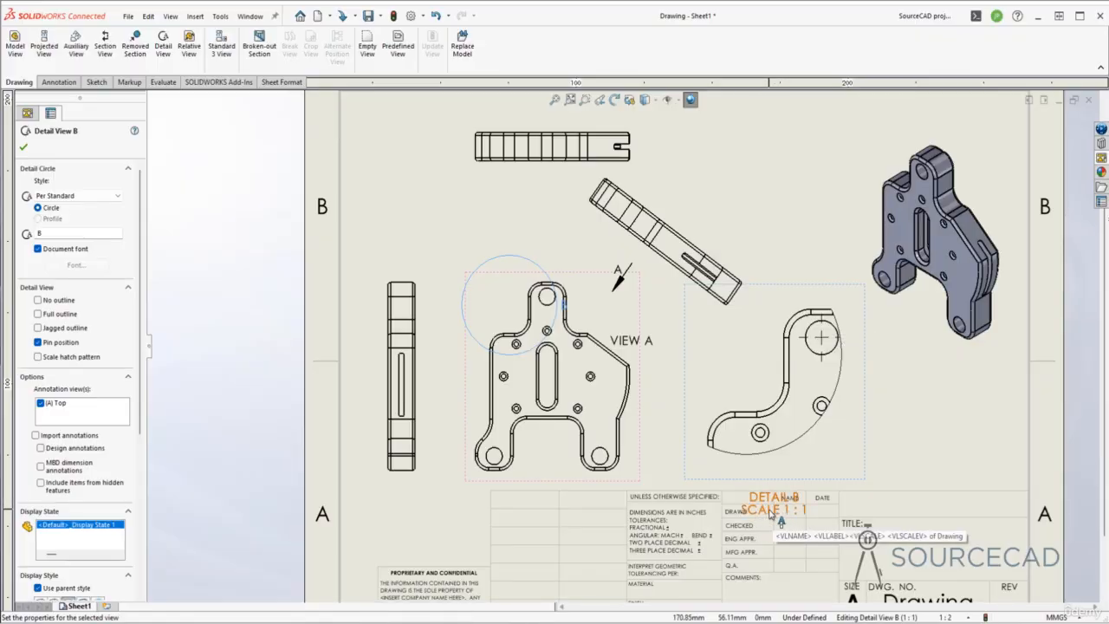
left_click_drag(767, 510, 798, 476)
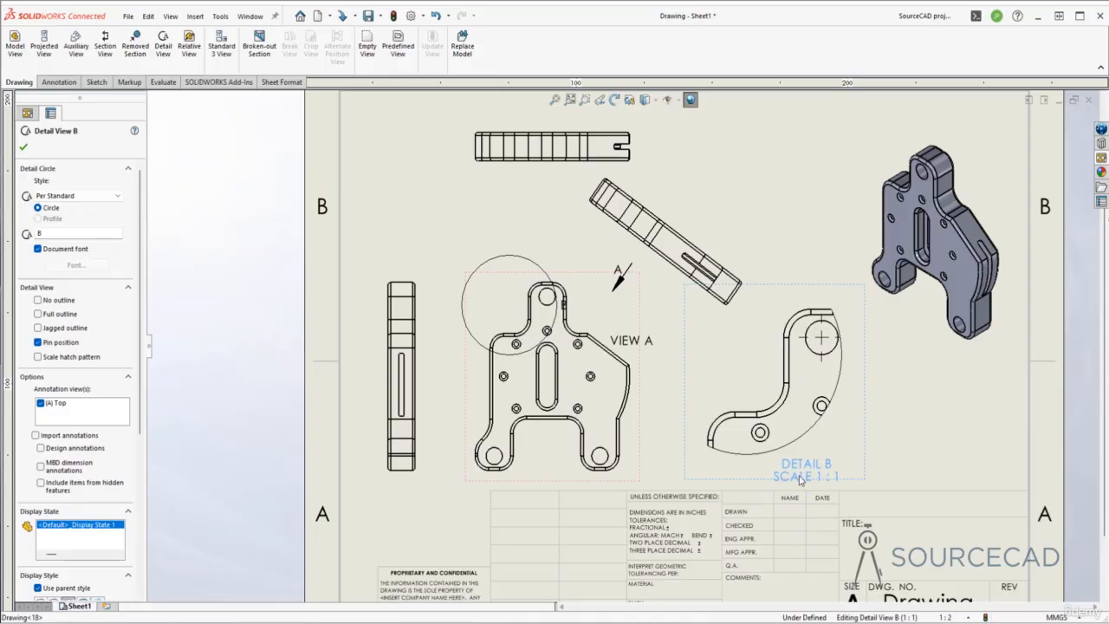
left_click(24, 148)
left_click(909, 416)
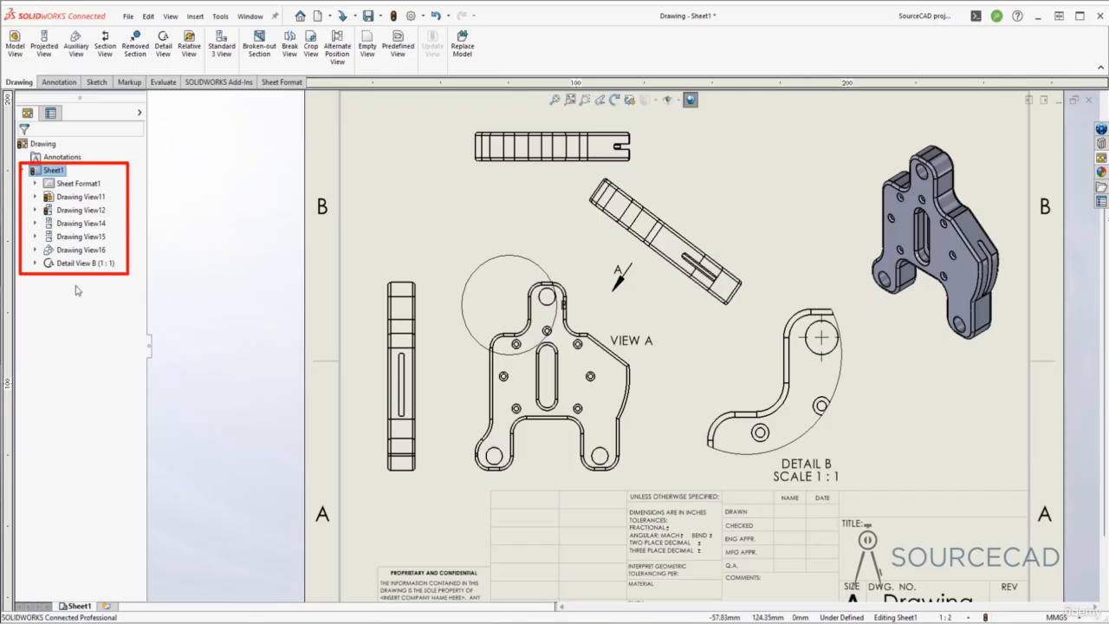
- Drag detail circle B down-right on View A so Detail B shows the upper lug and neighbouring holes
left_click(34, 263)
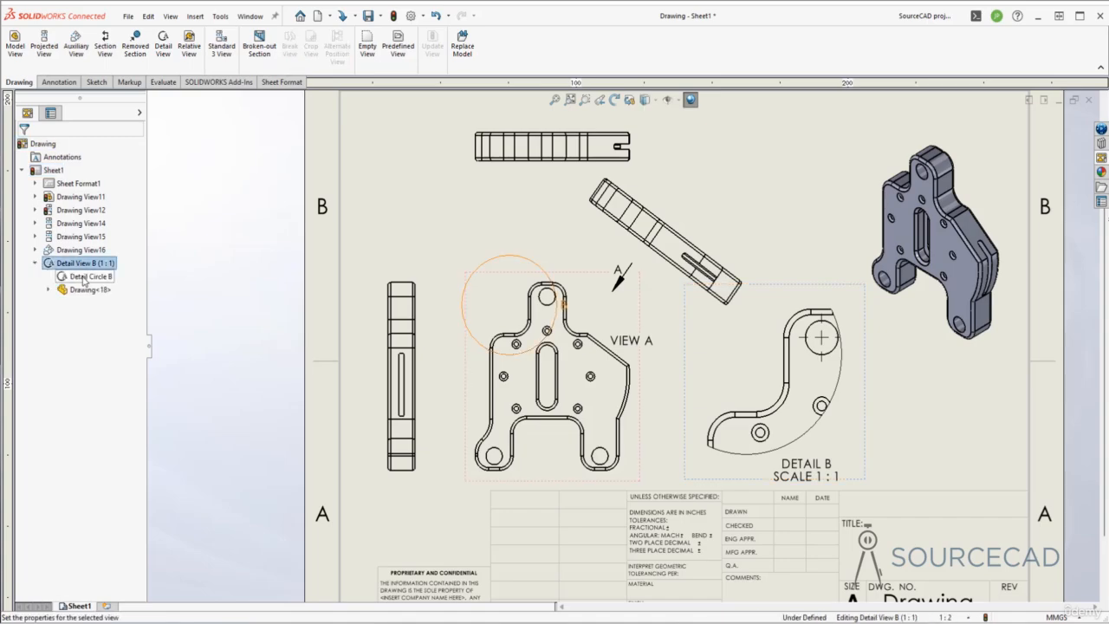
left_click(83, 277)
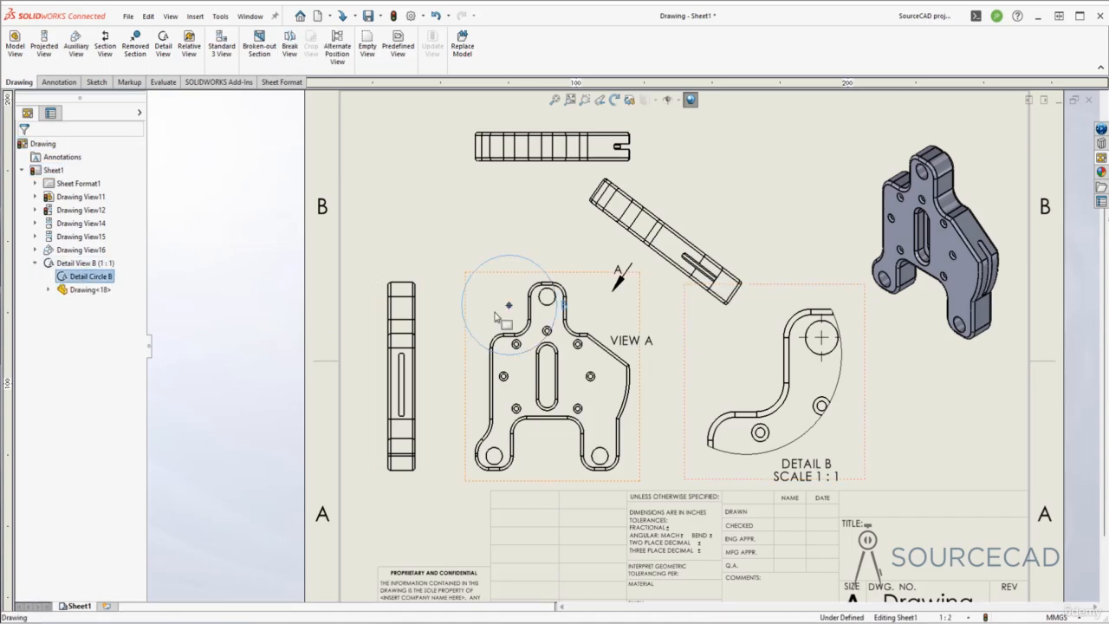
mouse_move(509, 305)
left_mouse_down()
mouse_move(512, 332)
mouse_move(517, 319)
left_mouse_up()
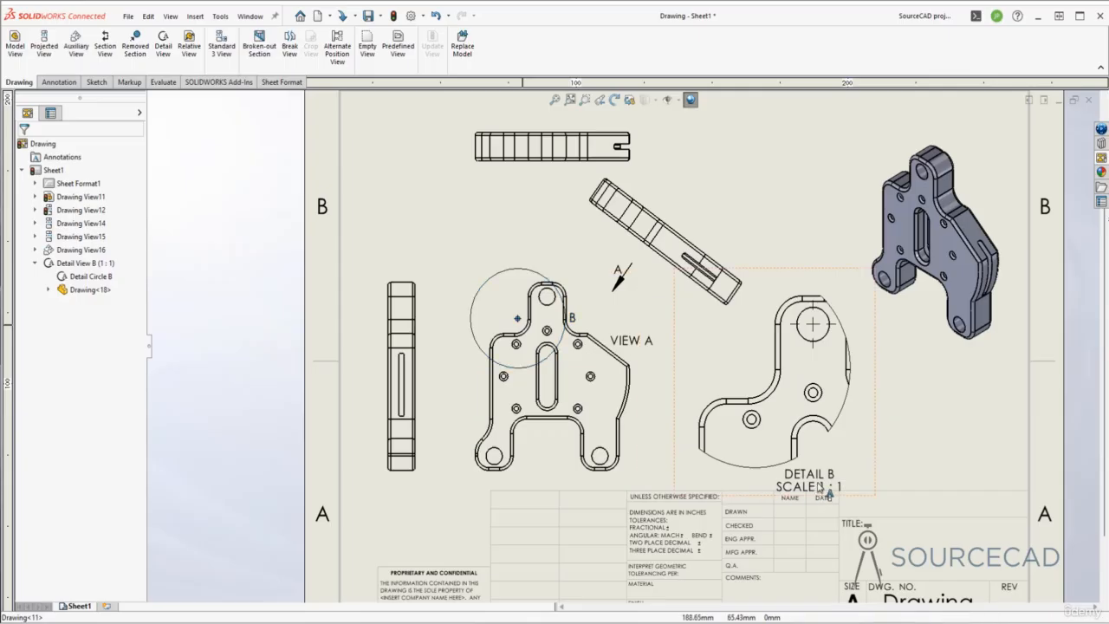
left_click(84, 263)
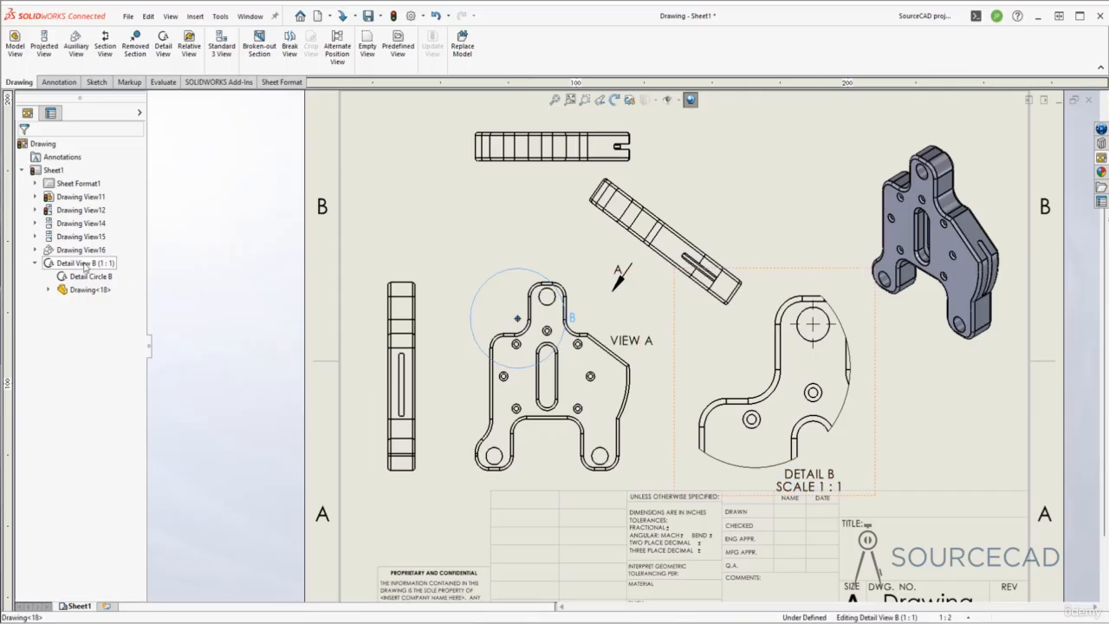
right_click(85, 263)
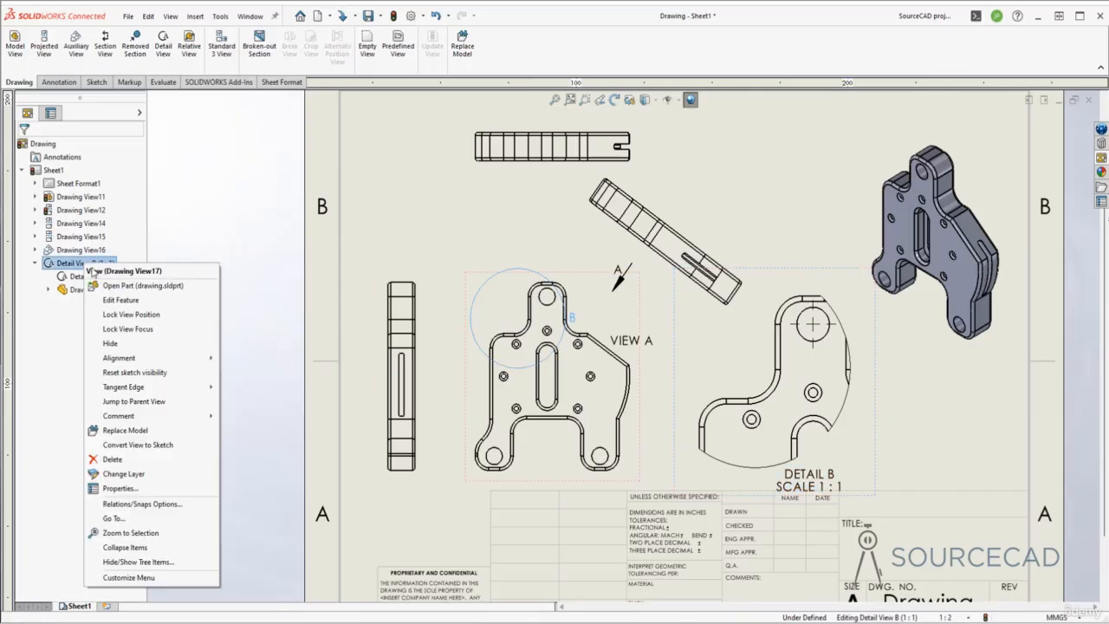
- Give Detail B a custom 1:1 scale and move its DETAIL B SCALE 1 : 1 label up and right
left_click(153, 302)
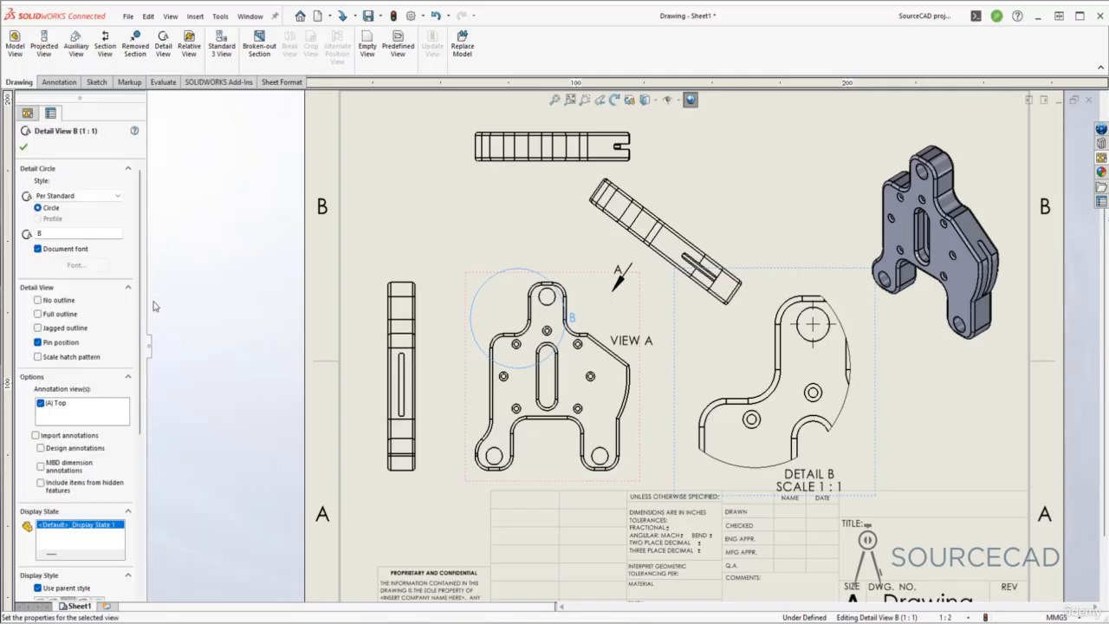
scroll(134, 275, "down", 5)
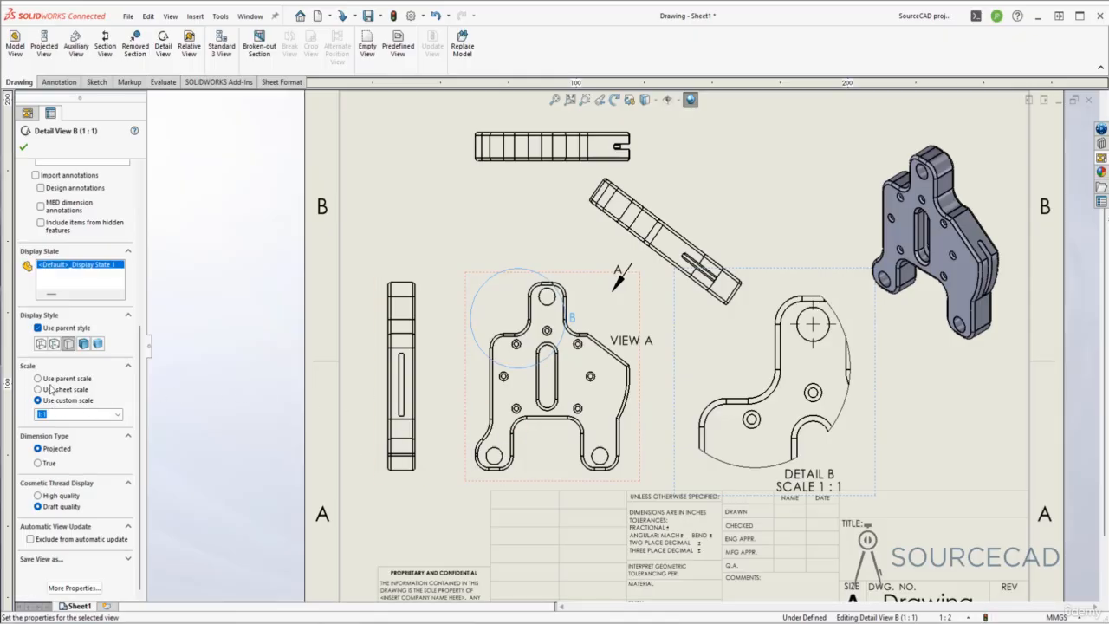
left_click(38, 378)
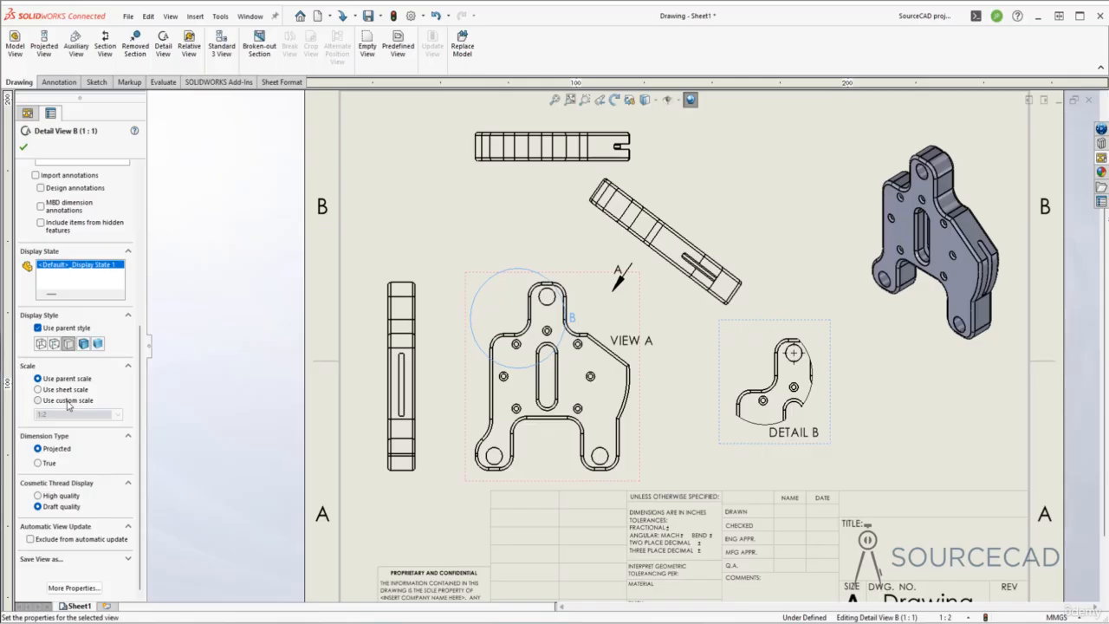
left_click(38, 400)
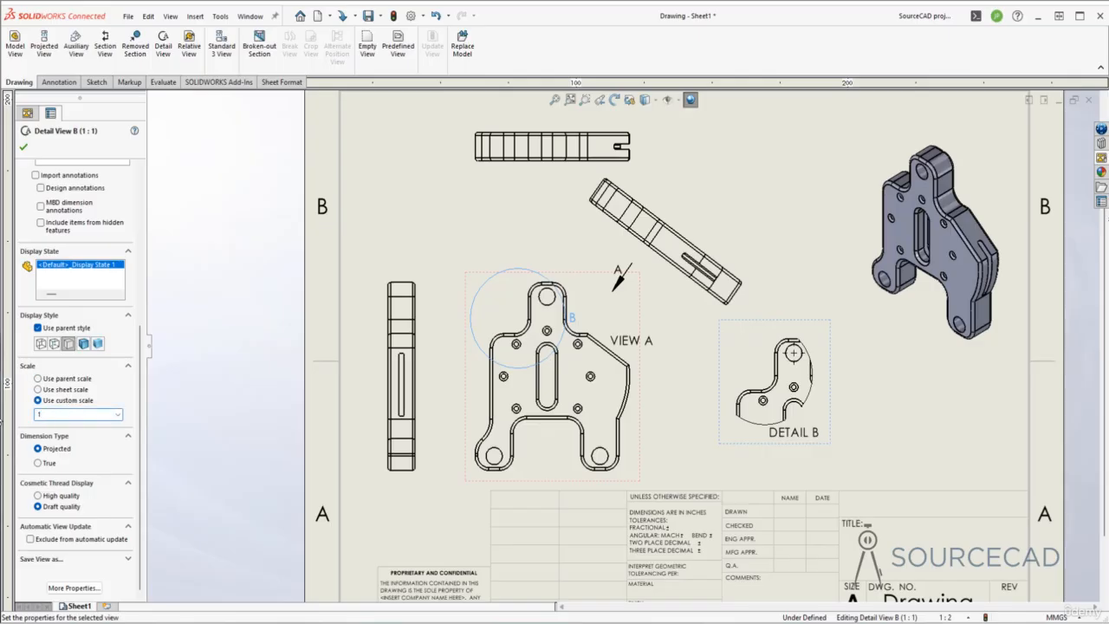
key("Return")
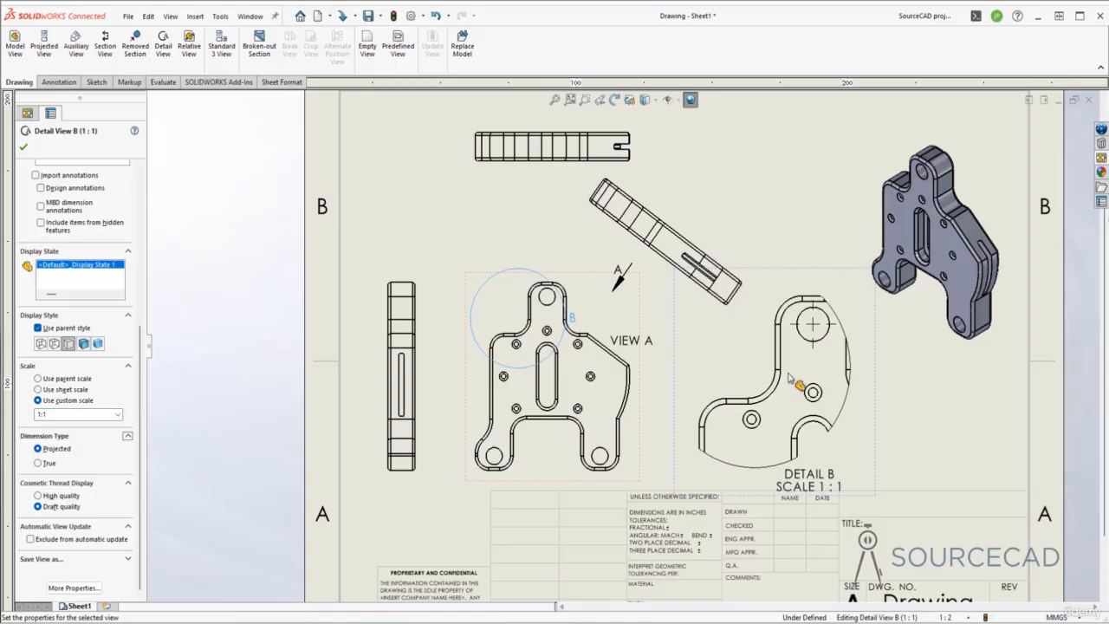
left_click(22, 146)
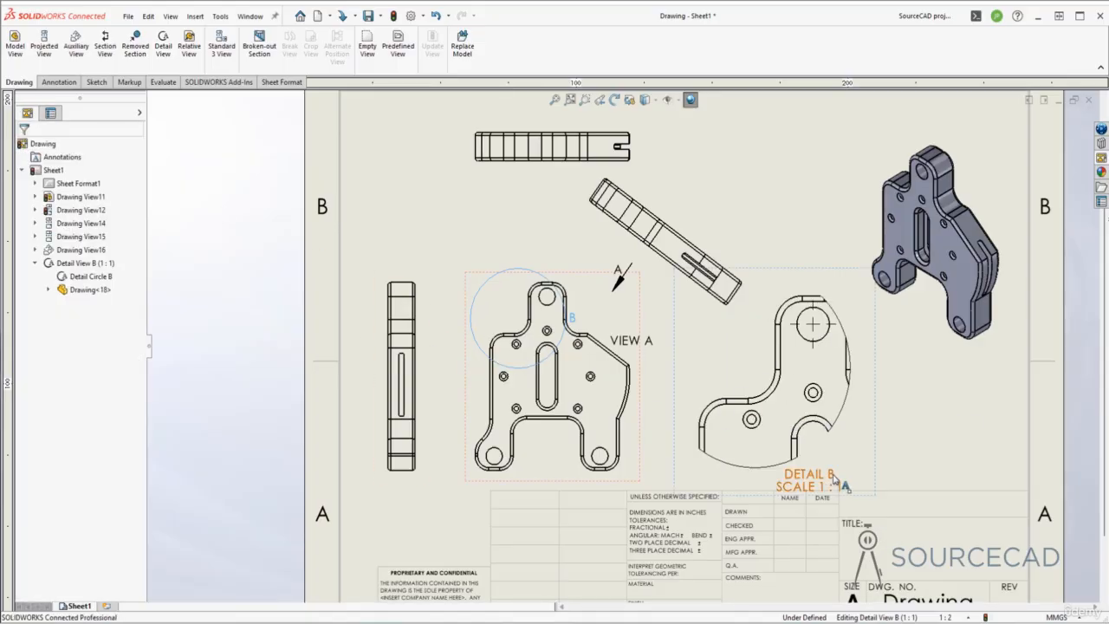
left_click_drag(832, 482, 859, 475)
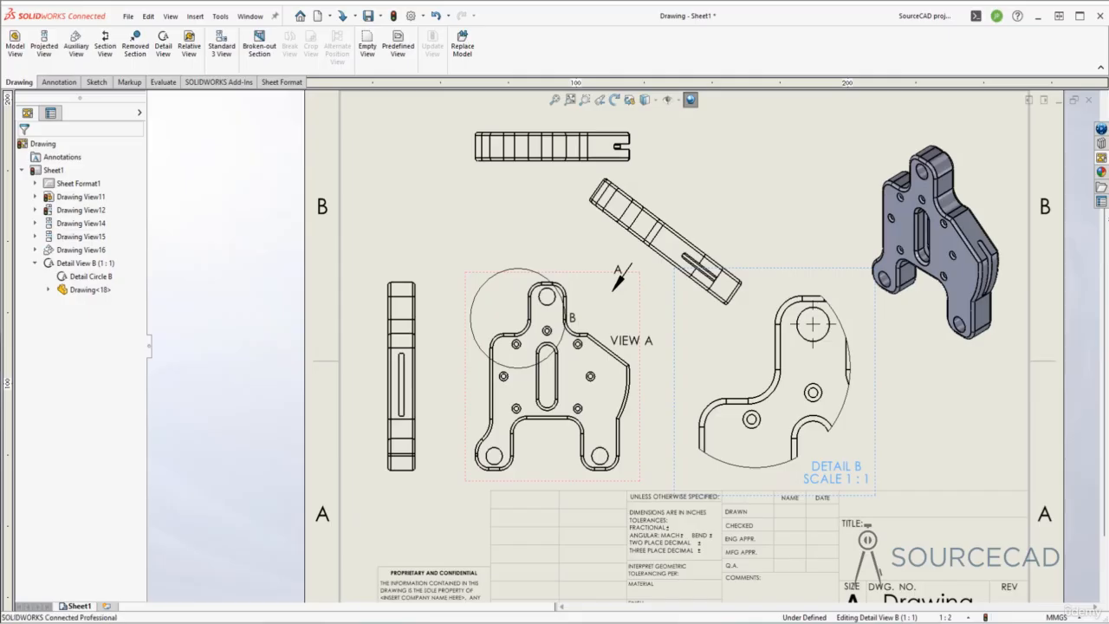
left_click(905, 416)
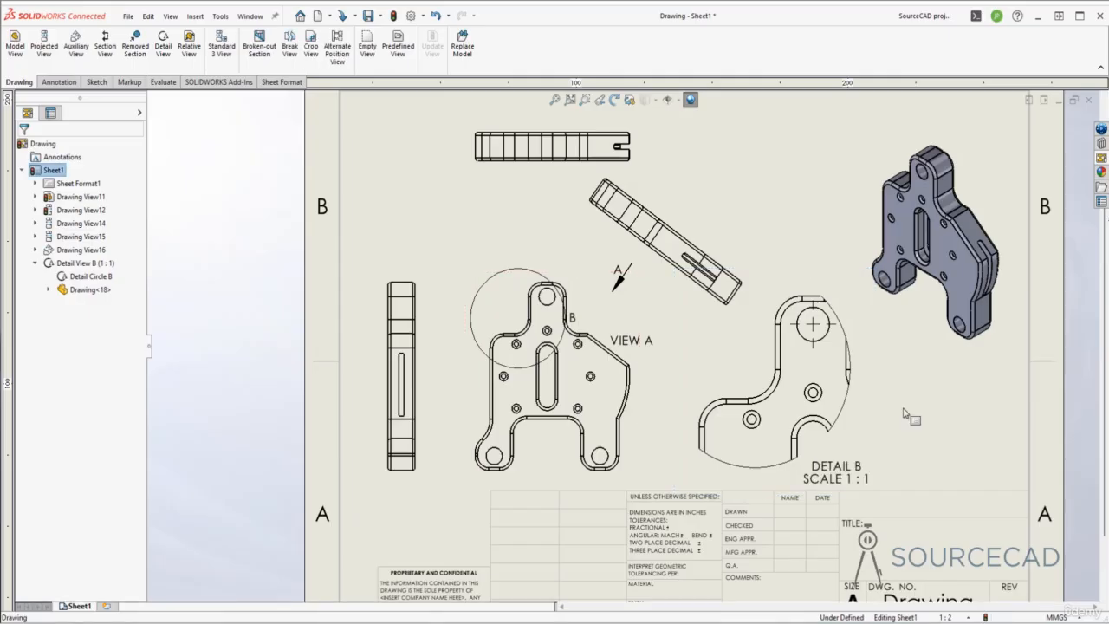
- Delete the bracket's left side view, then select the auxiliary view together with Detail B
left_click(314, 49)
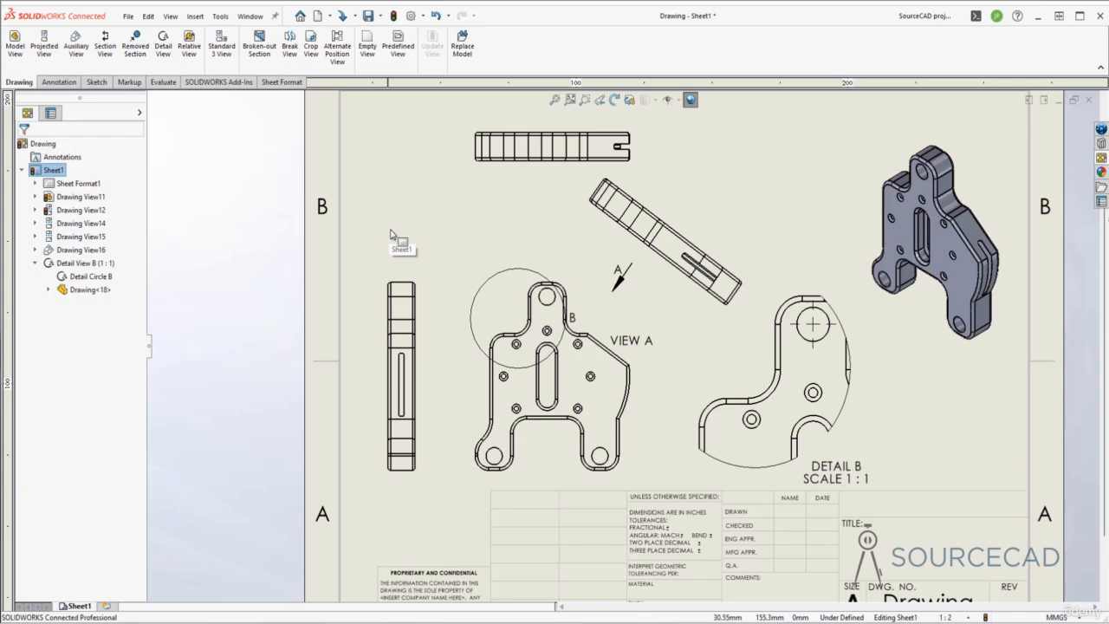
left_click(425, 317)
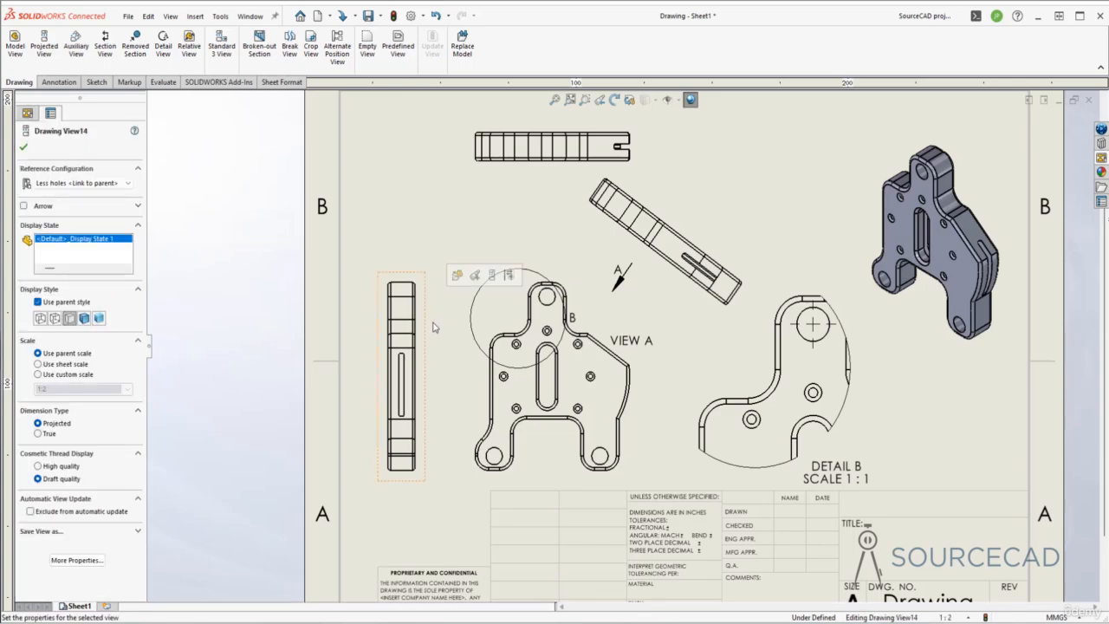
key("Delete")
left_click(632, 276)
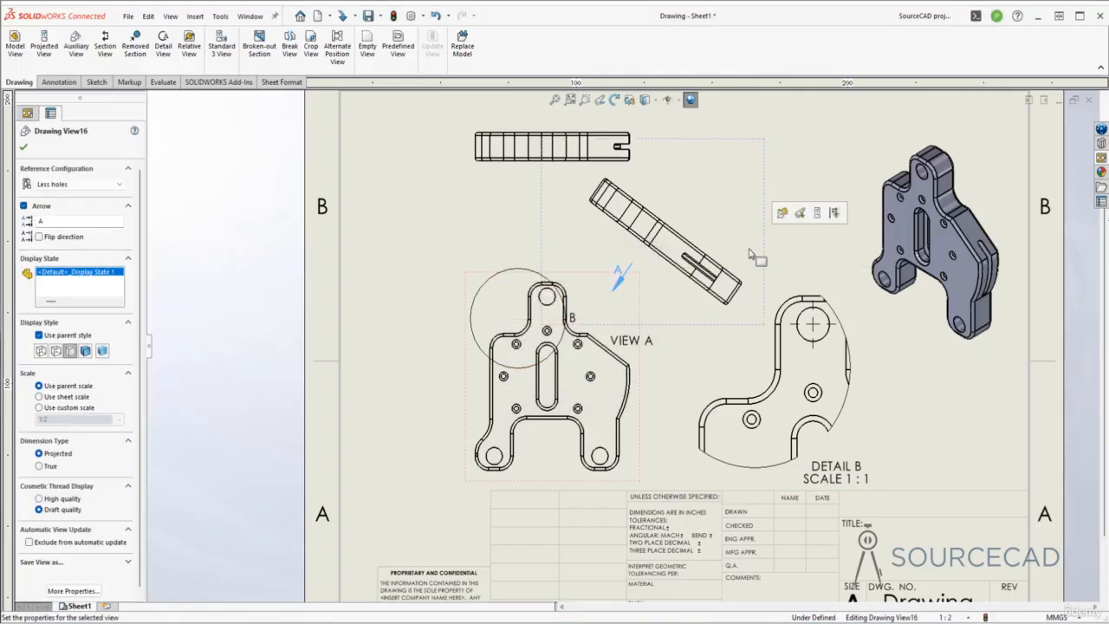
left_click(786, 279, "ctrl")
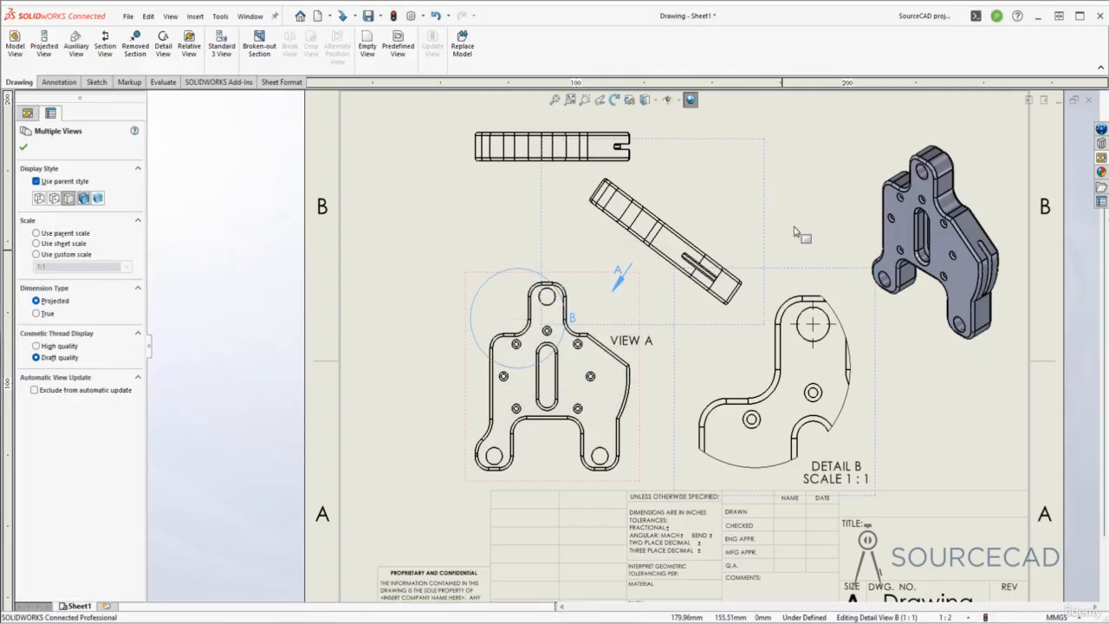
- Delete auxiliary VIEW A, Detail B and detail circle B from the sheet
key("Delete")
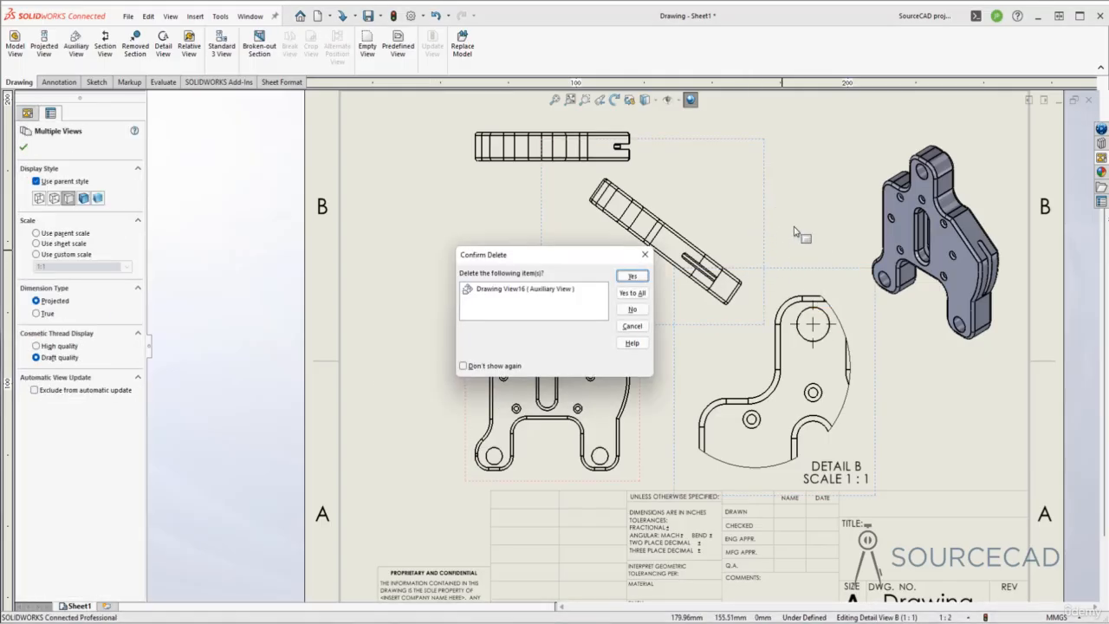
left_click(633, 277)
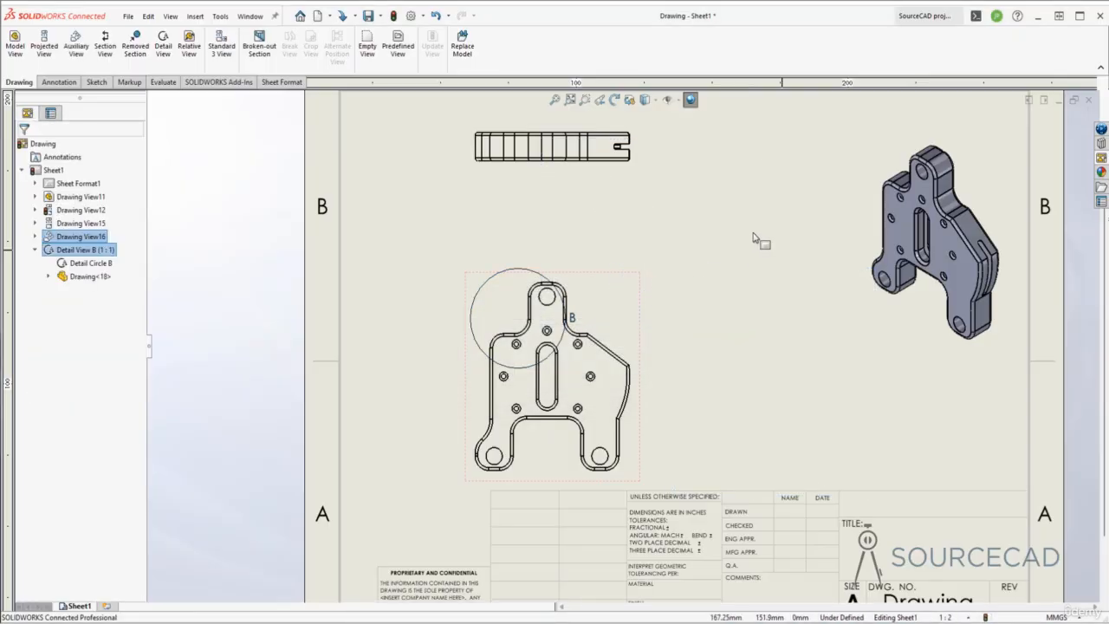
left_click(494, 278)
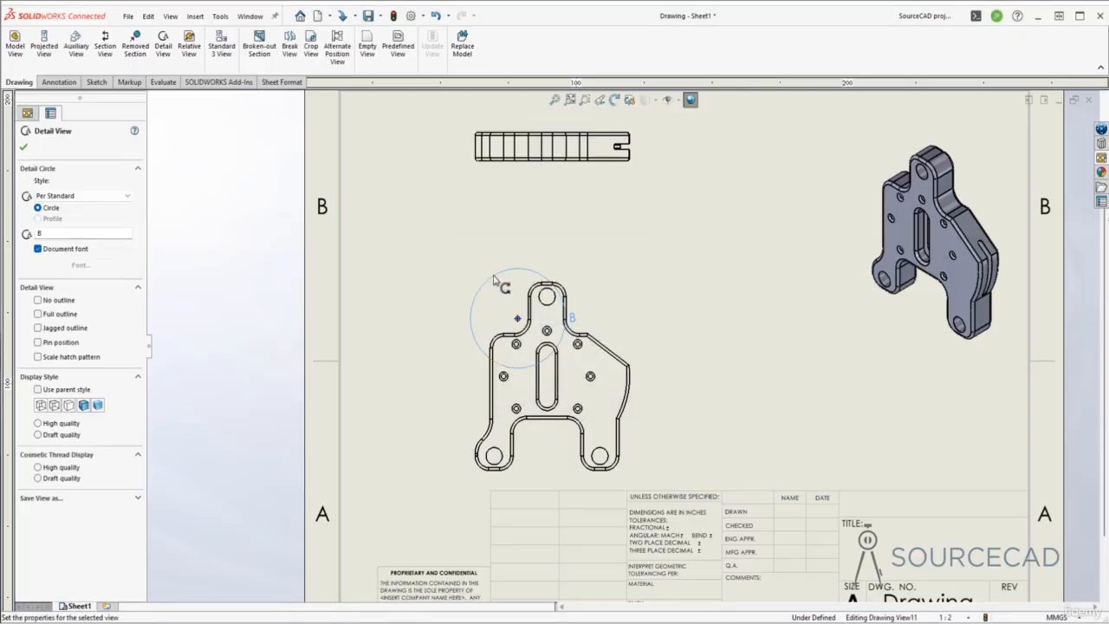
key("Delete")
left_click(631, 276)
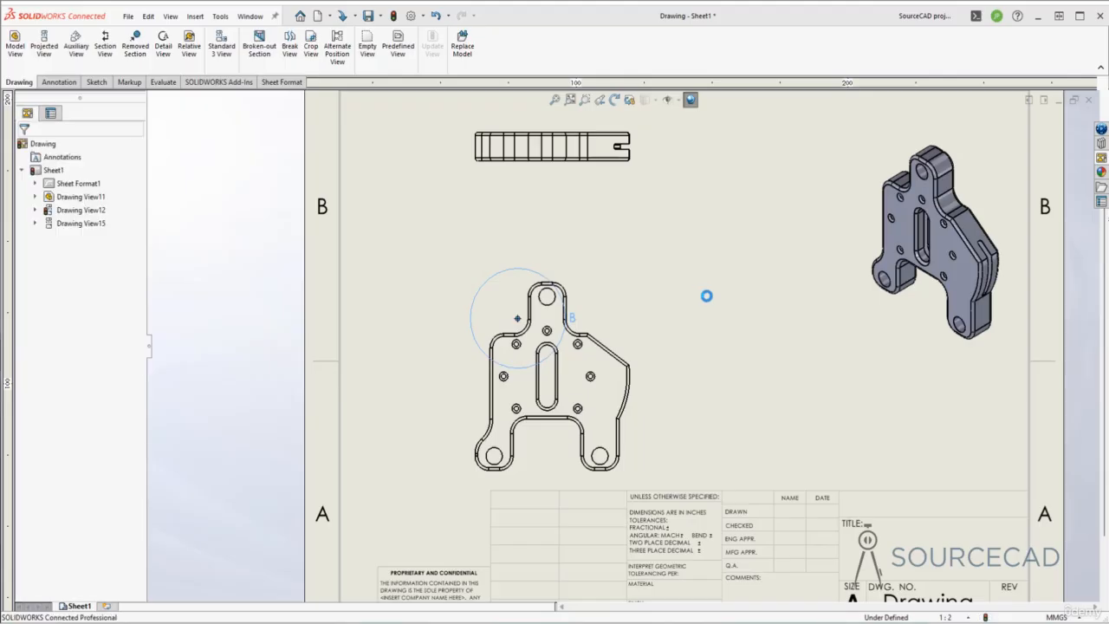
left_click(631, 420)
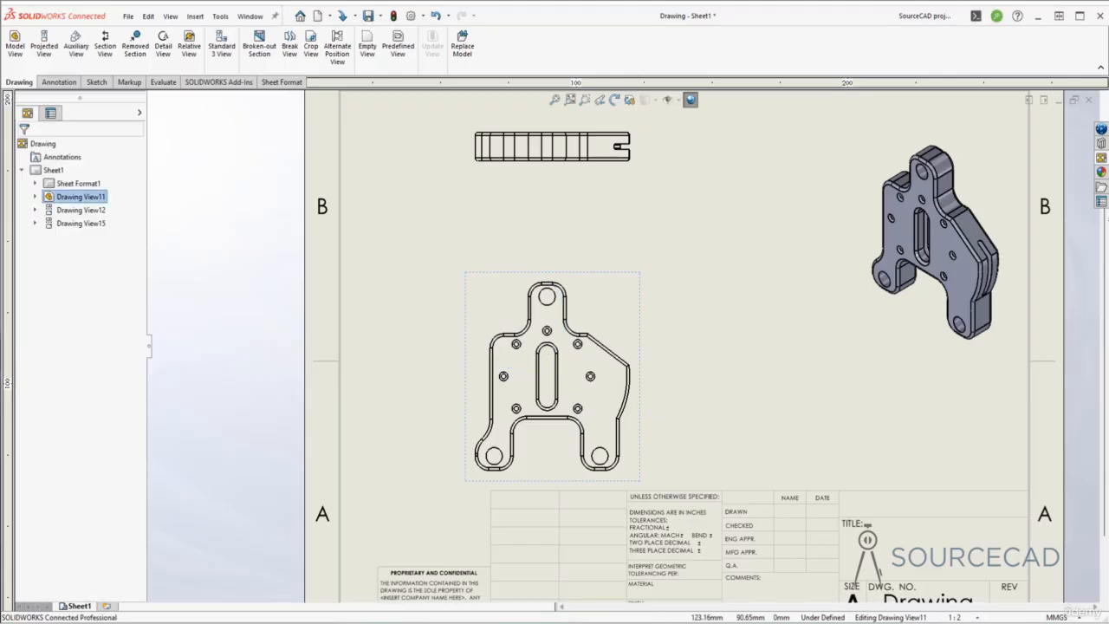
- Drag Drawing View11 left so the front and aligned top views shift toward the sheet's left side
left_click_drag(534, 410, 538, 411)
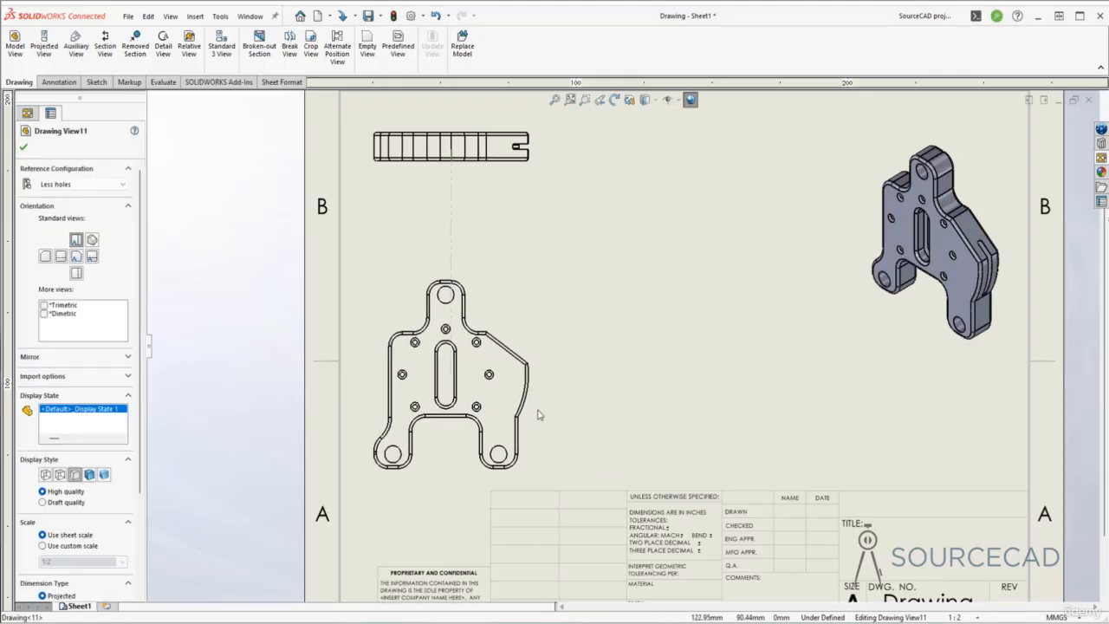
left_click(633, 341)
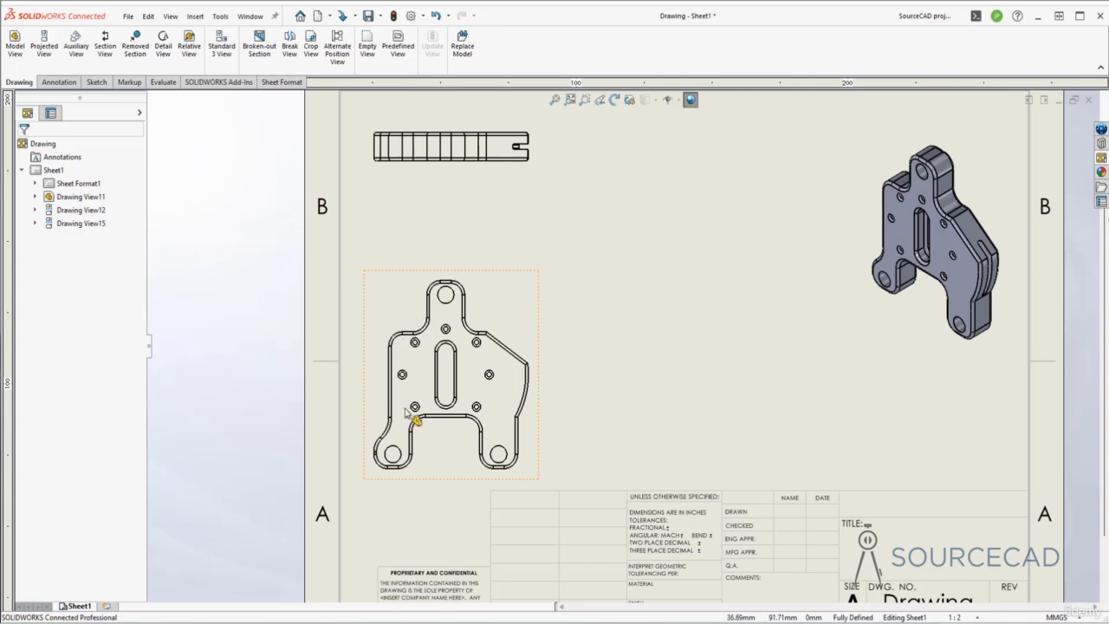
left_click(520, 279)
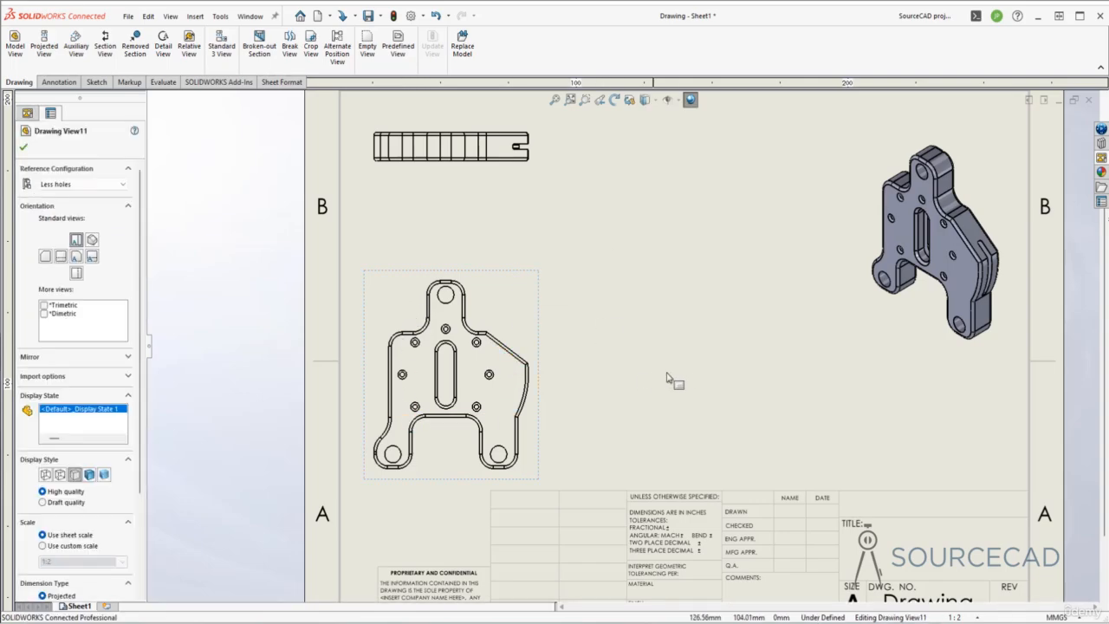
- Paste a copy of the front view as Drawing View18 and nudge the original slightly right
key("ctrl+v")
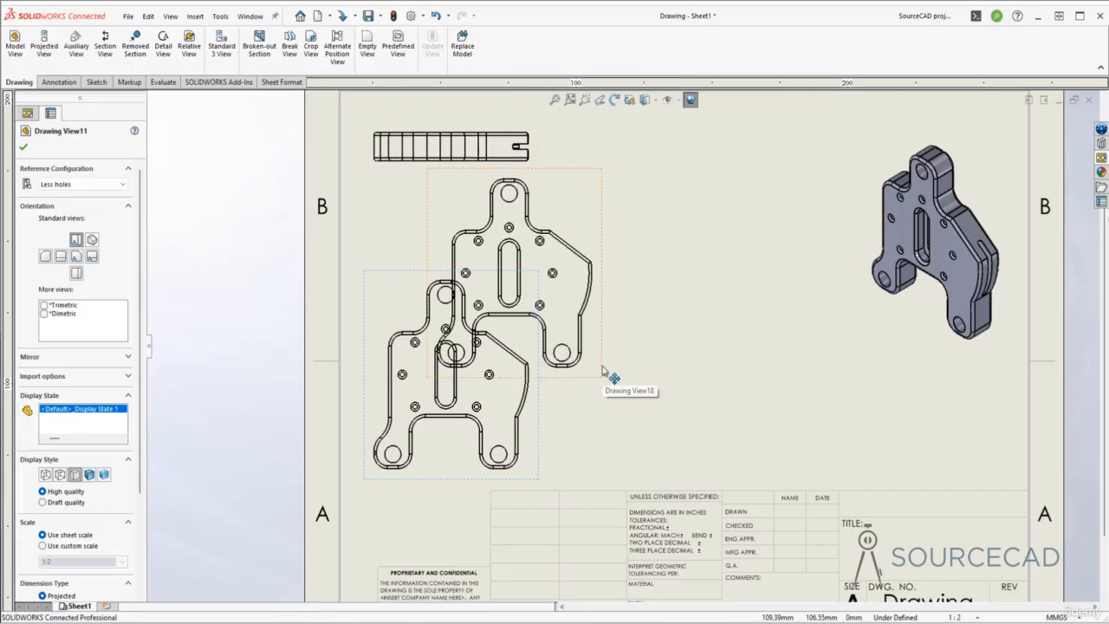
mouse_move(607, 383)
left_mouse_down()
mouse_move(786, 466)
mouse_move(788, 440)
left_mouse_up()
left_click(862, 418)
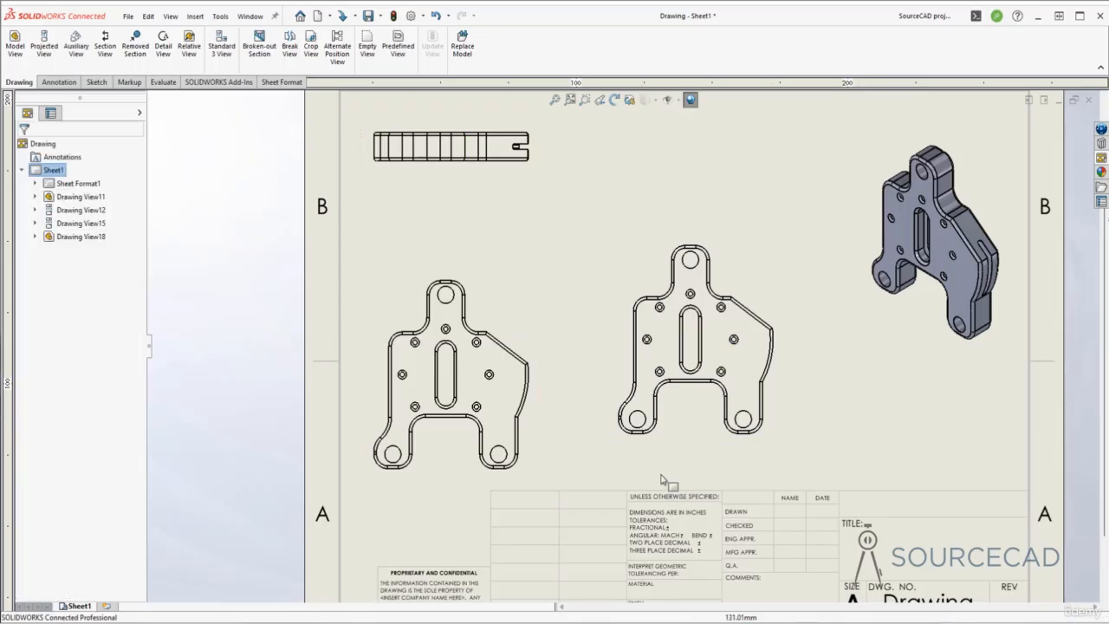
left_click_drag(545, 441, 559, 436)
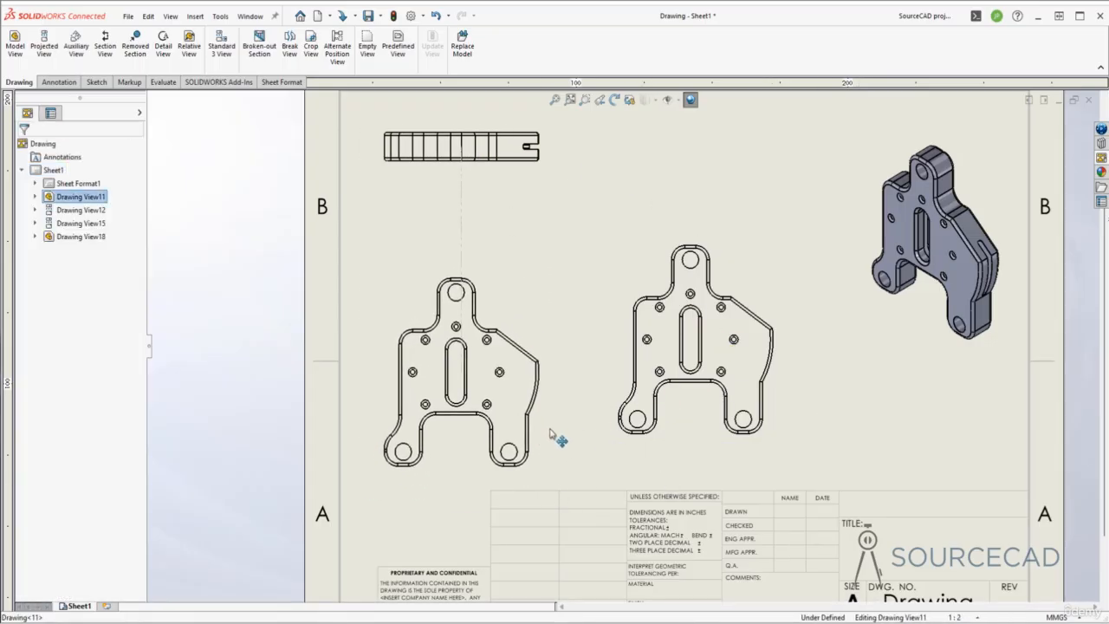
left_click(598, 211)
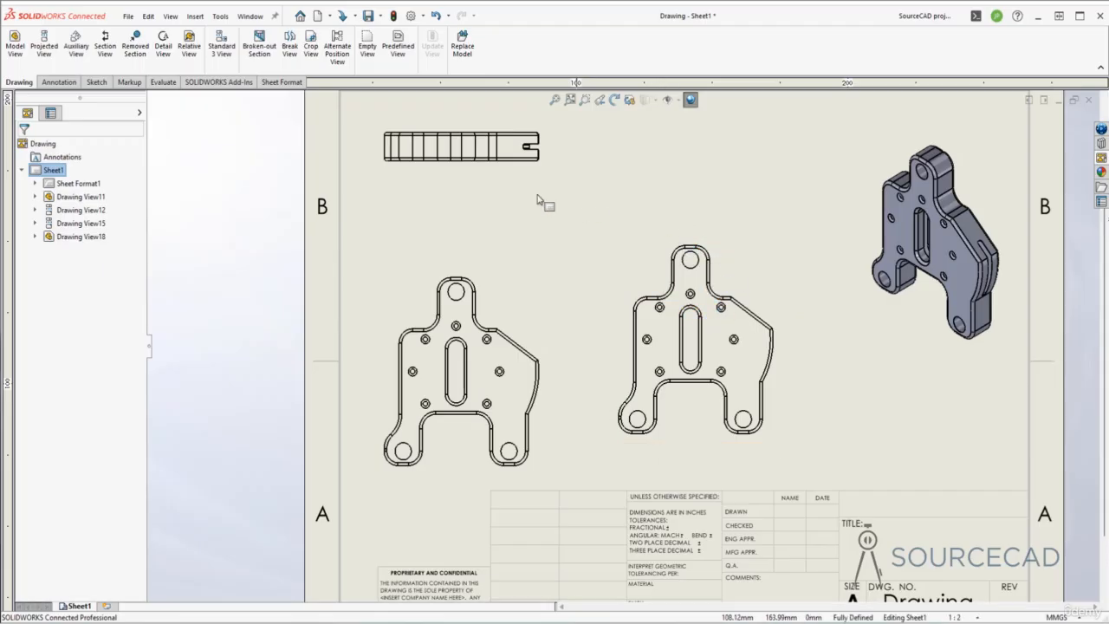
- Draw a closed spline around the upper end of the copied view Drawing View18
left_click(100, 83)
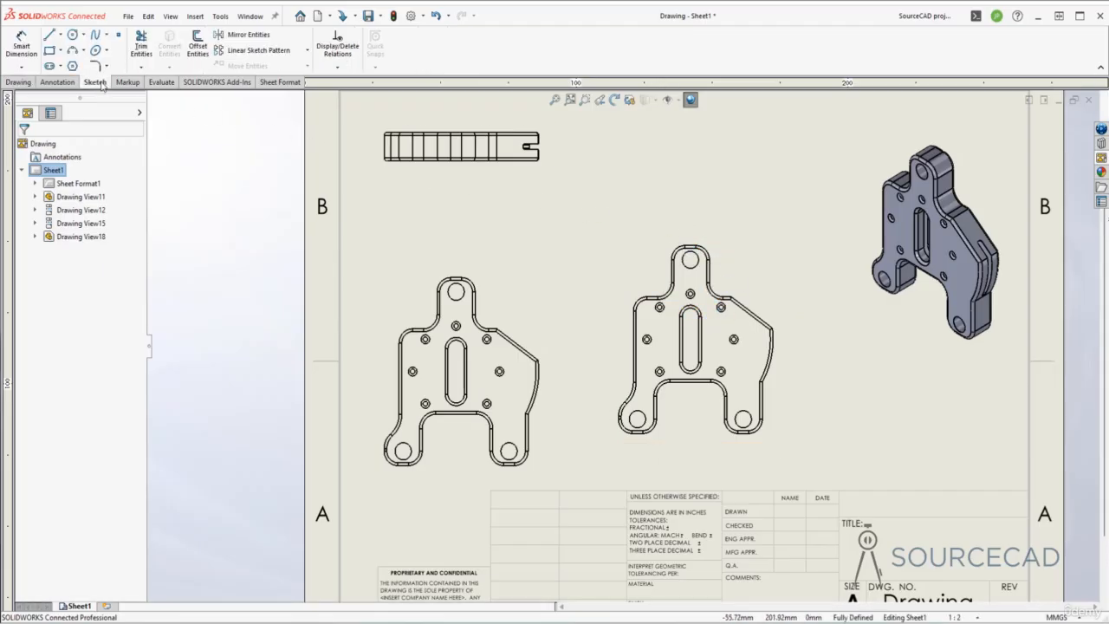
left_click(96, 36)
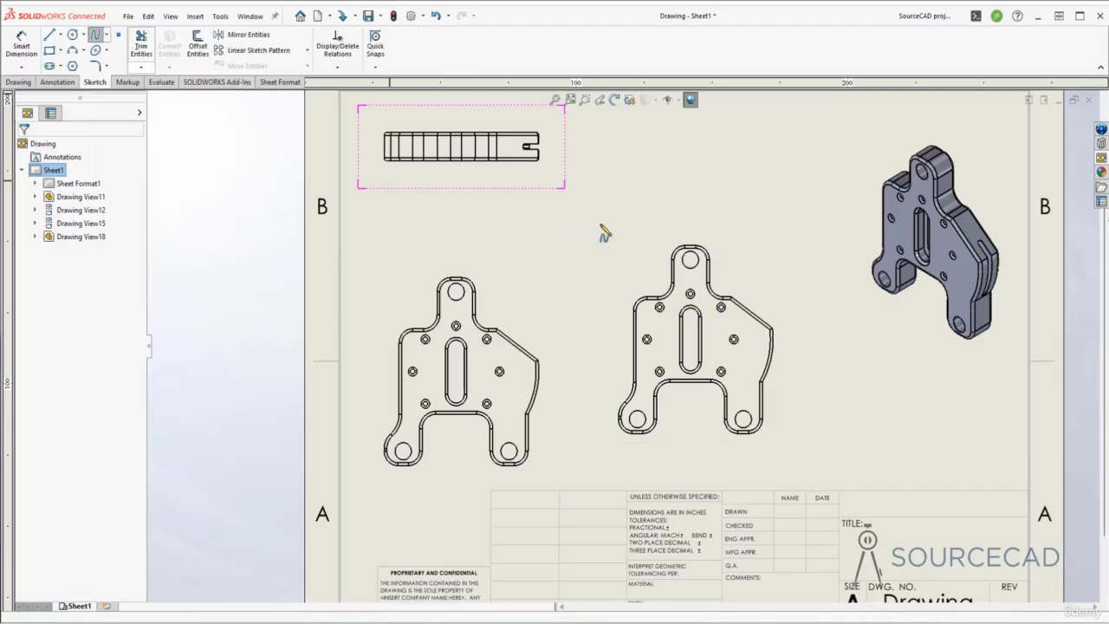
left_click(673, 229)
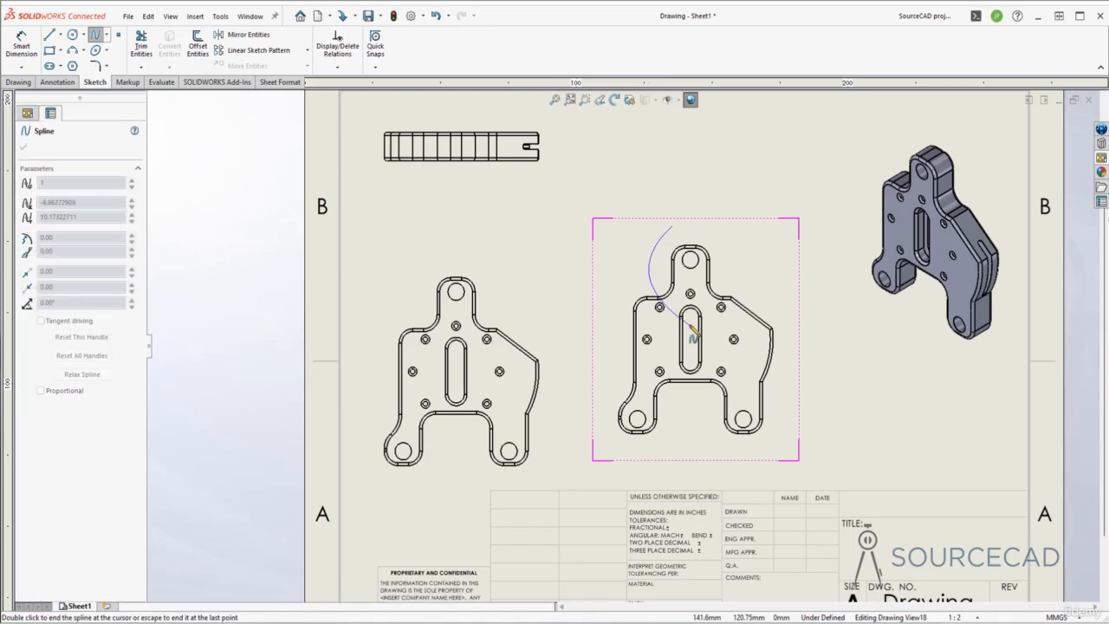
left_click(650, 271)
left_click(744, 287)
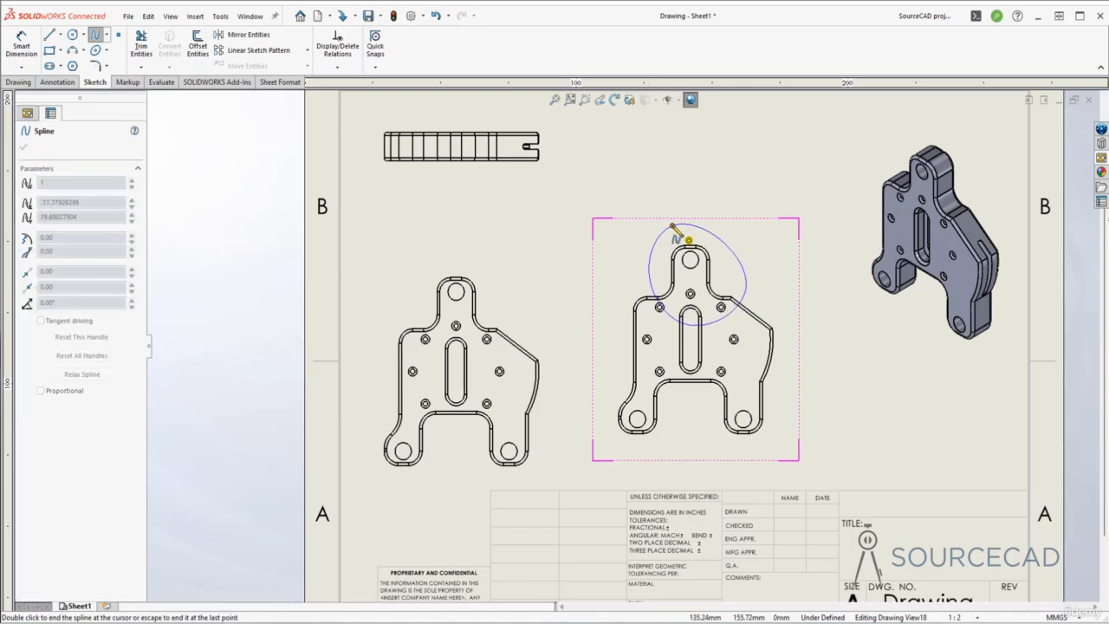
left_click(674, 227)
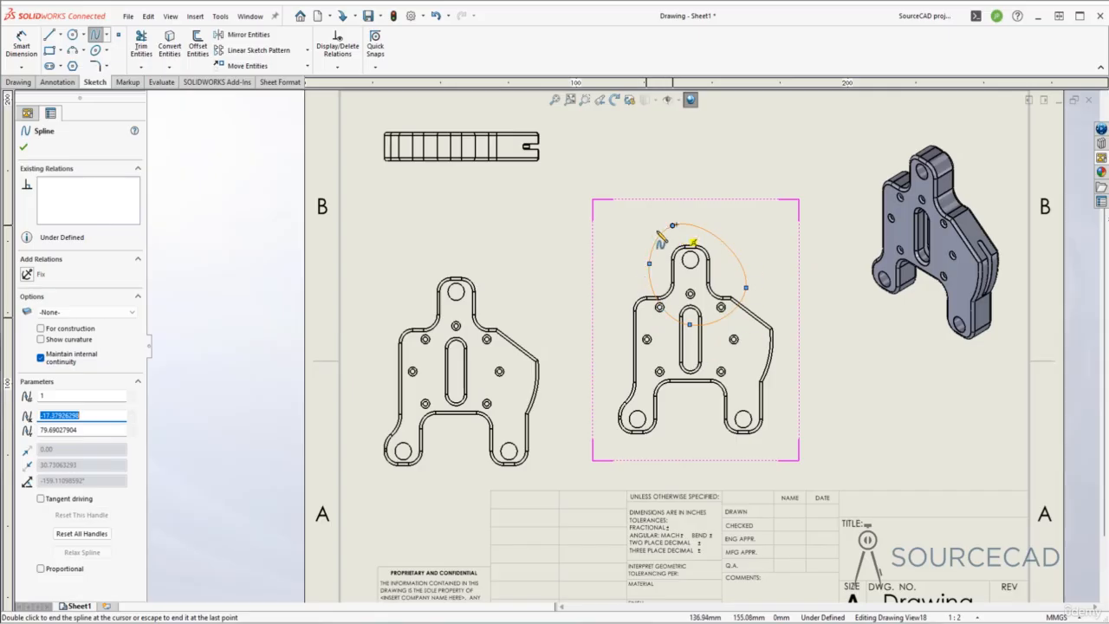
- Crop Drawing View18 to the spline so only the upper lug and nearby holes remain
left_click(21, 82)
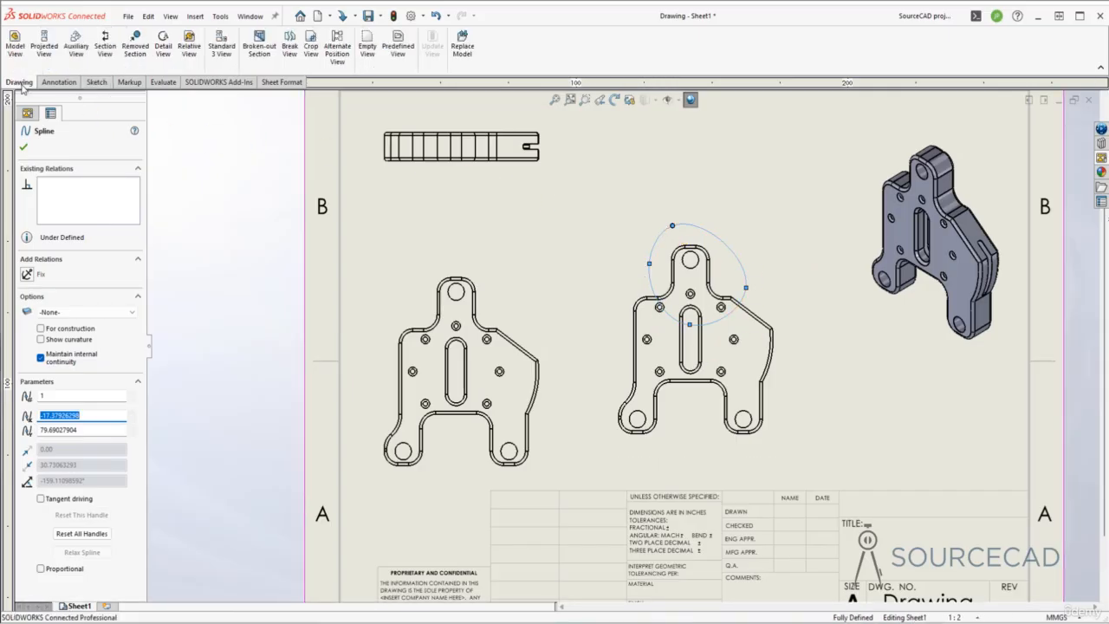
left_click(310, 48)
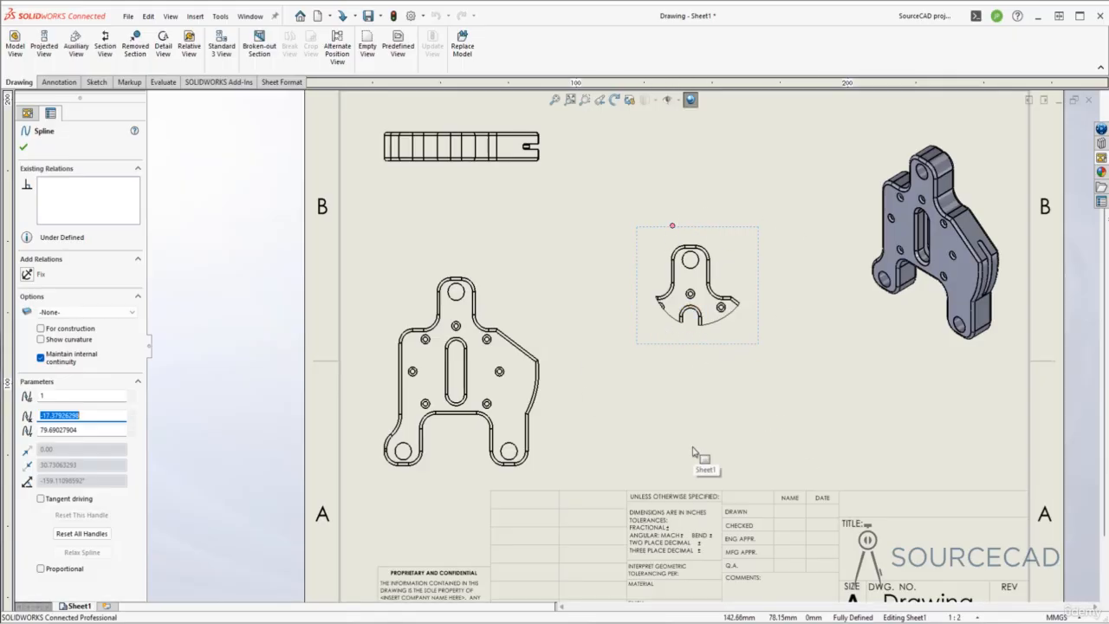
left_click(24, 148)
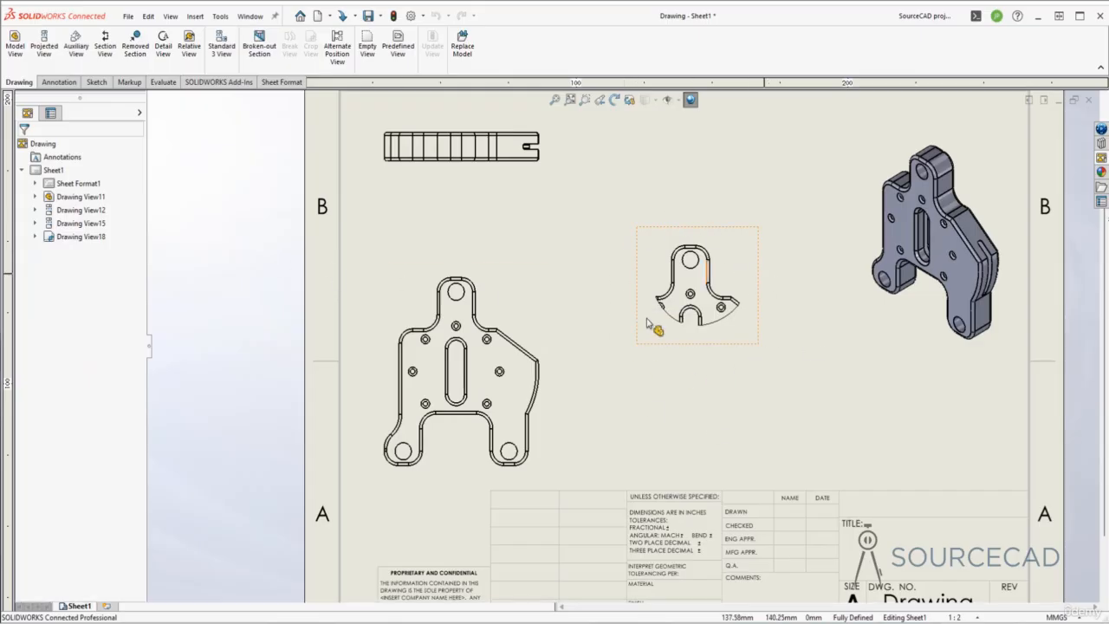
- Edit the crop on Drawing View18, pull a spline point outward, and rebuild to re-crop the view
left_click(81, 238)
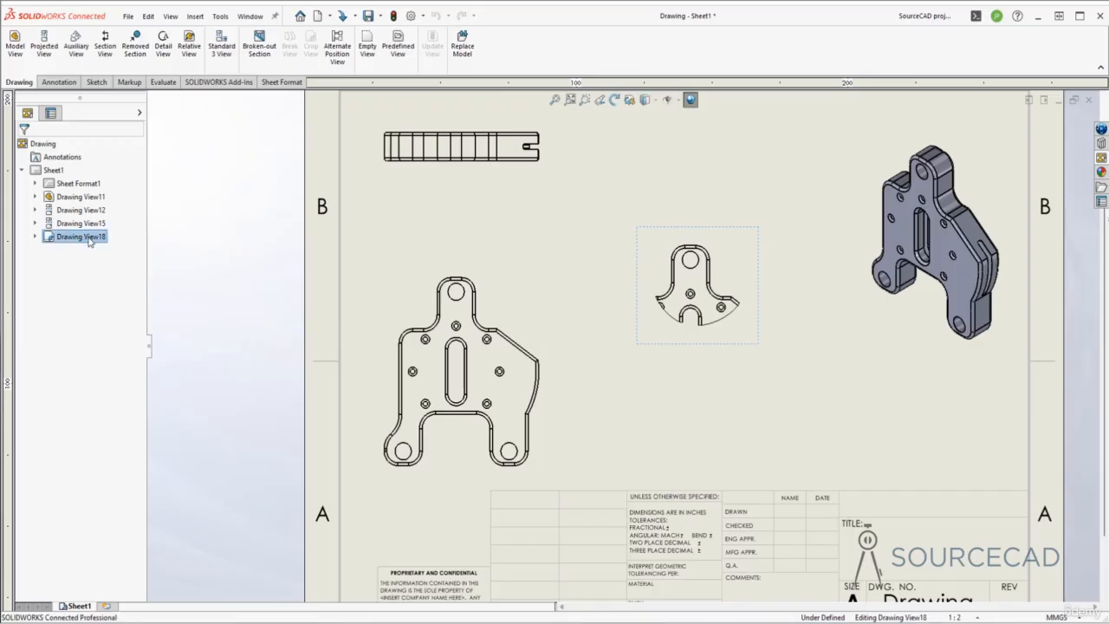
right_click(90, 242)
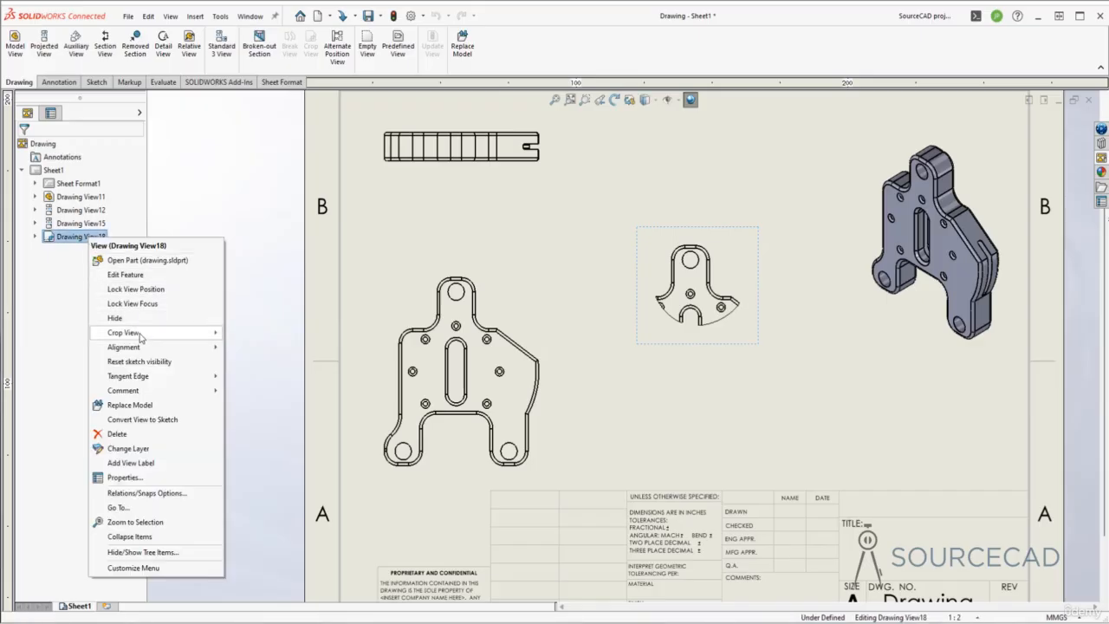
mouse_move(141, 337)
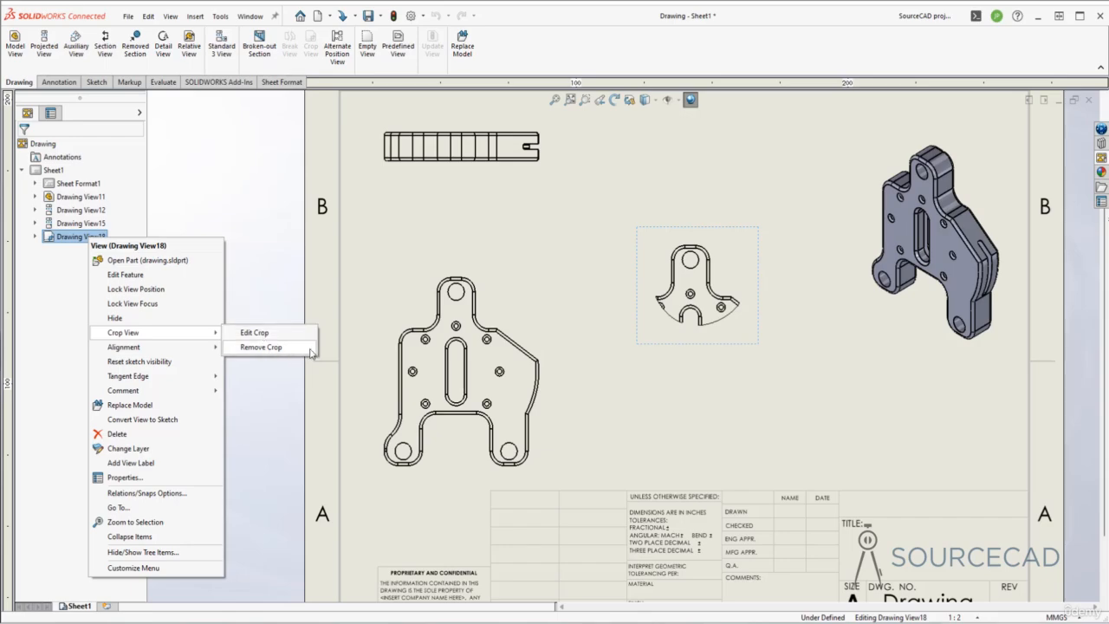
left_click(261, 347)
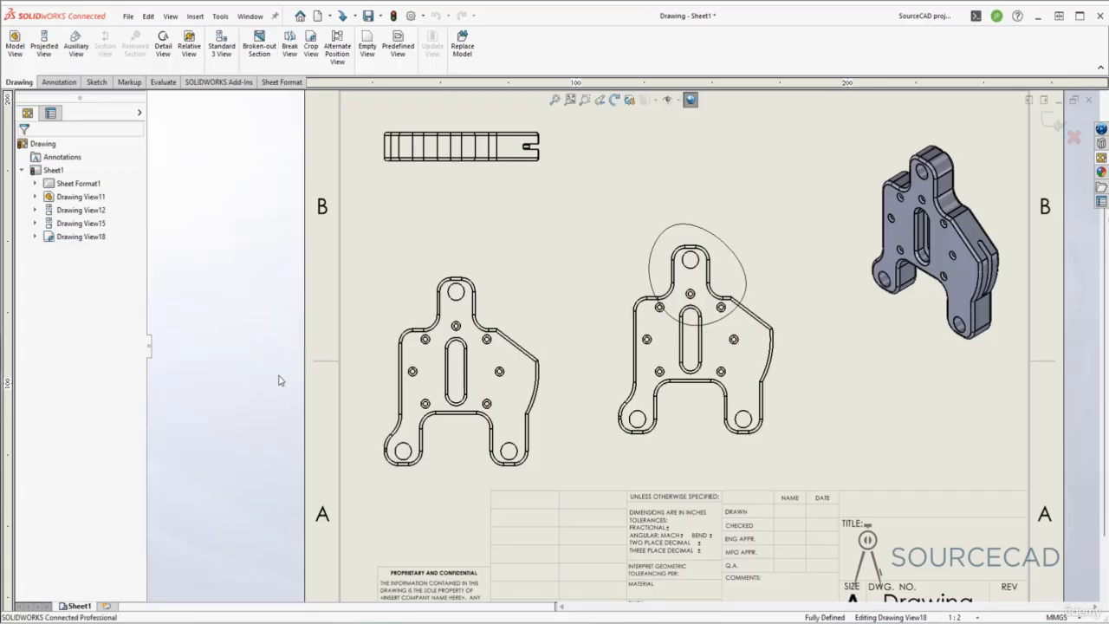
left_click(743, 295)
left_click_drag(745, 288, 750, 314)
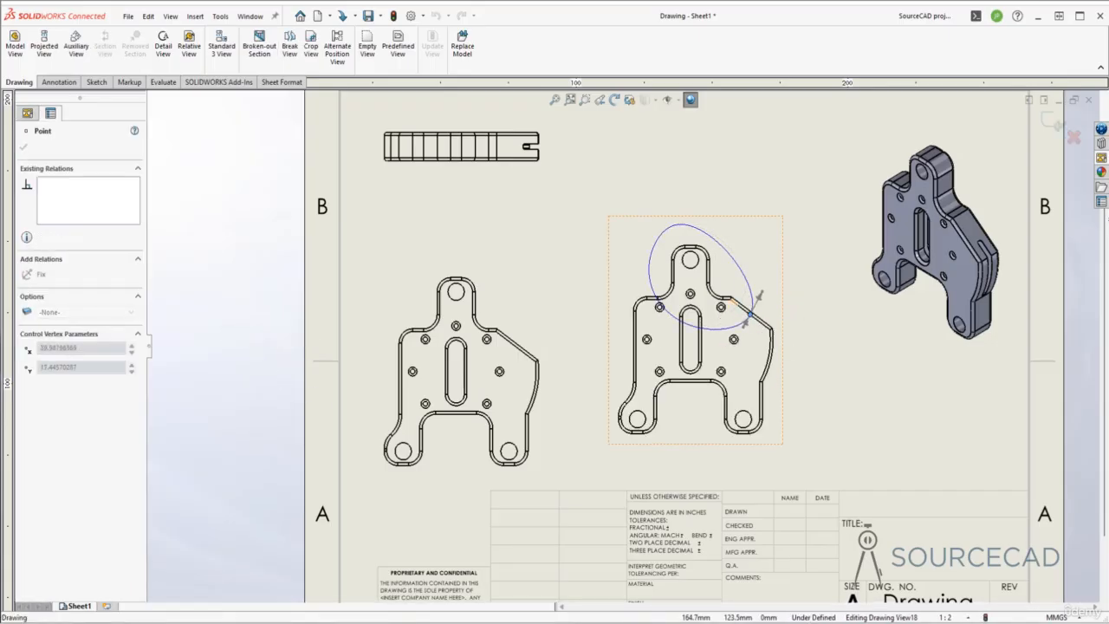
left_click(641, 297)
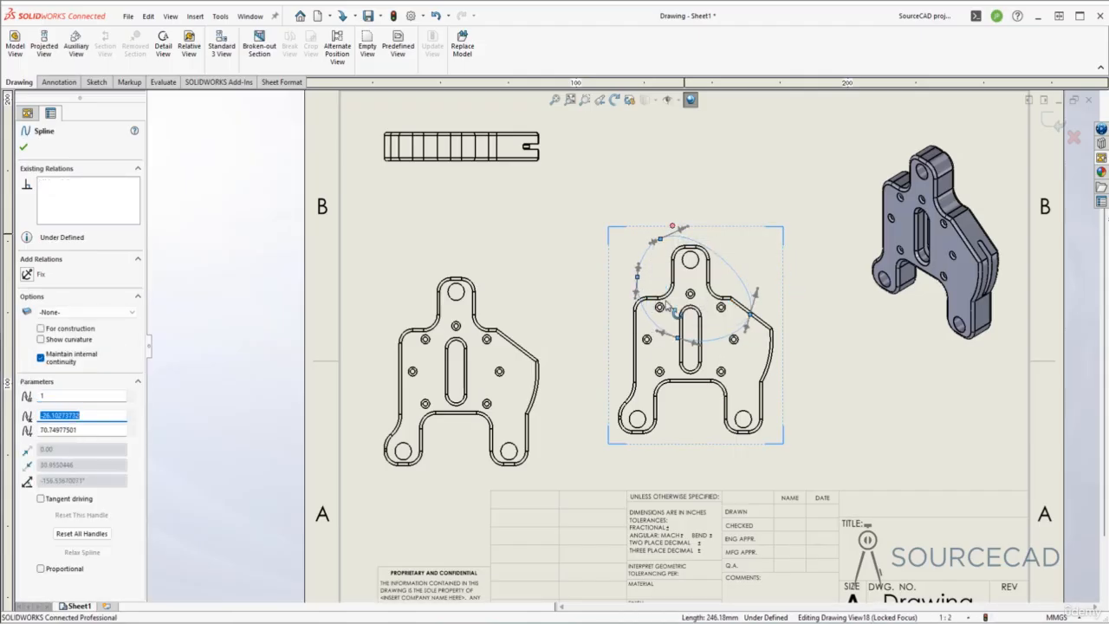
left_click(27, 146)
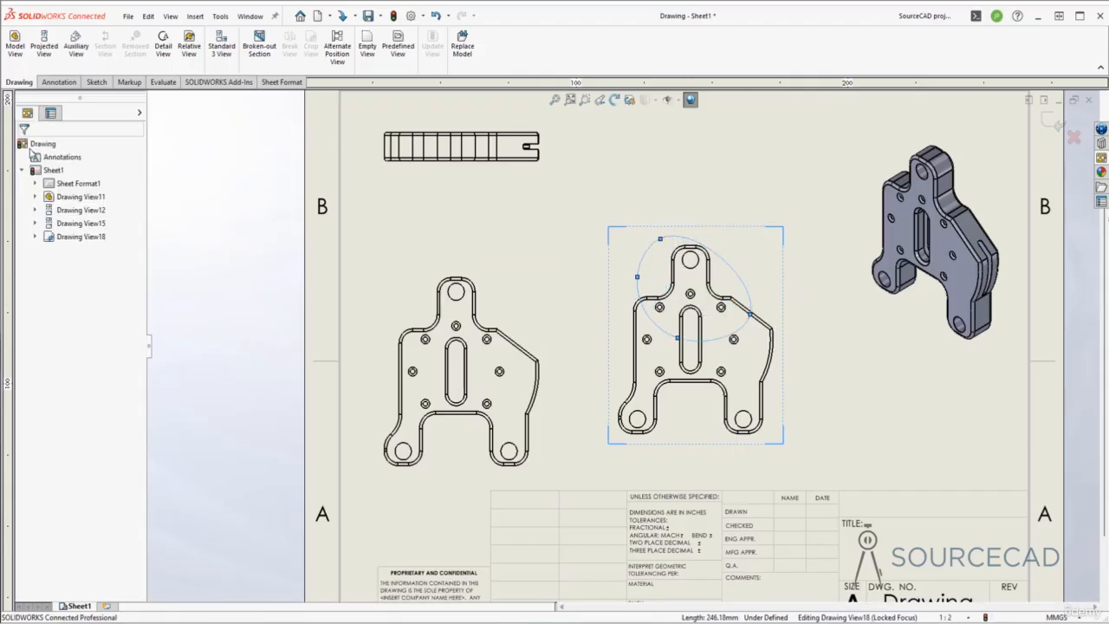
left_click(394, 18)
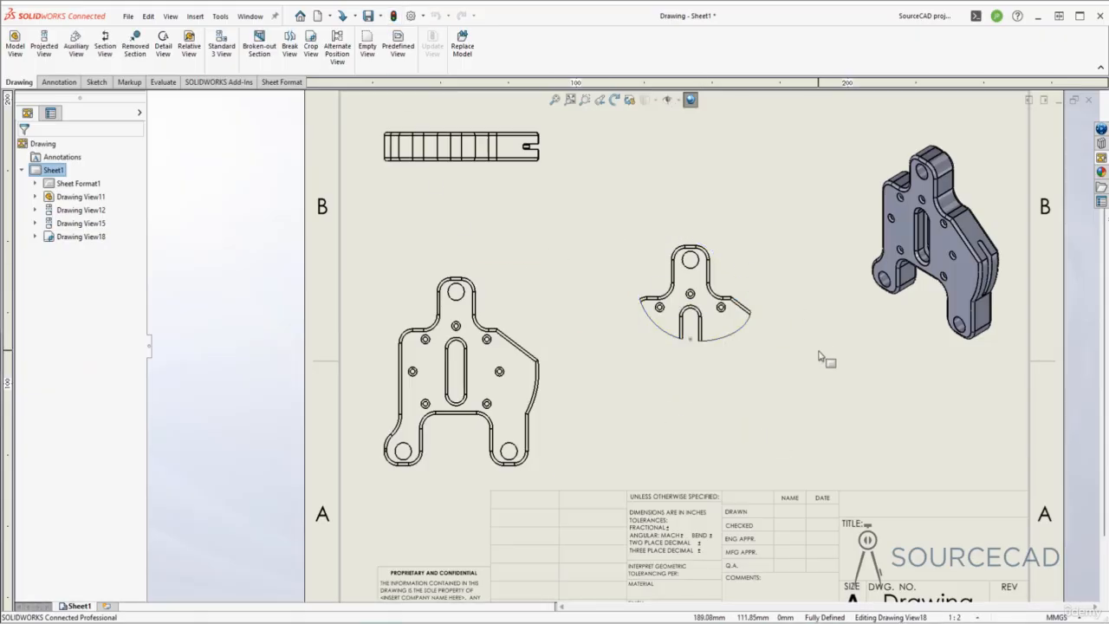
- Remove the crop from Drawing View18 and delete the leftover spline outline
right_click(82, 237)
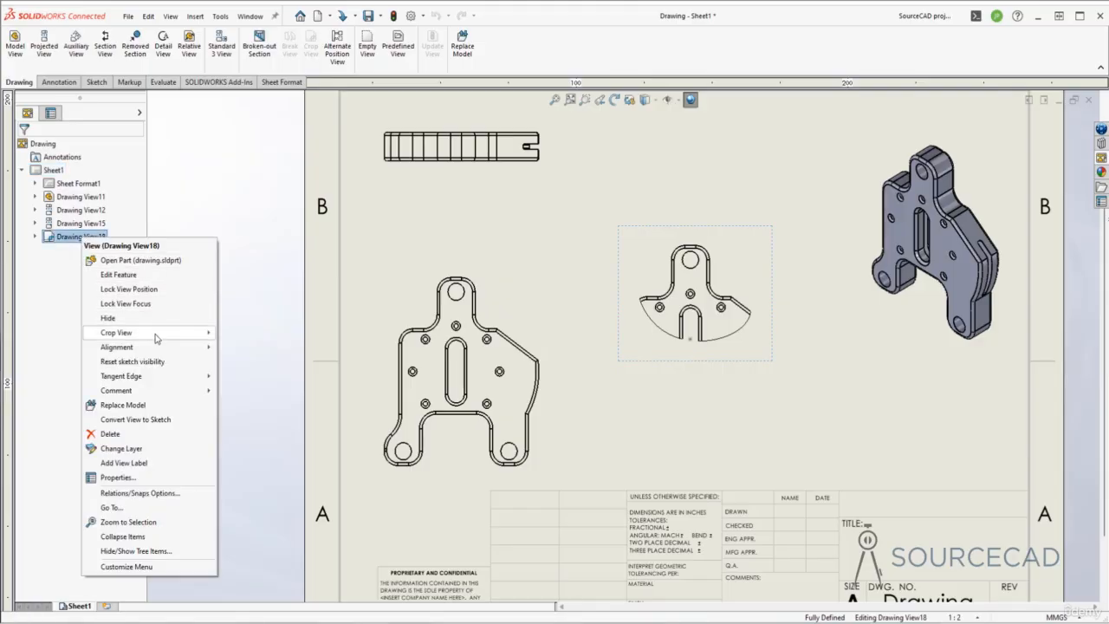
left_click(247, 347)
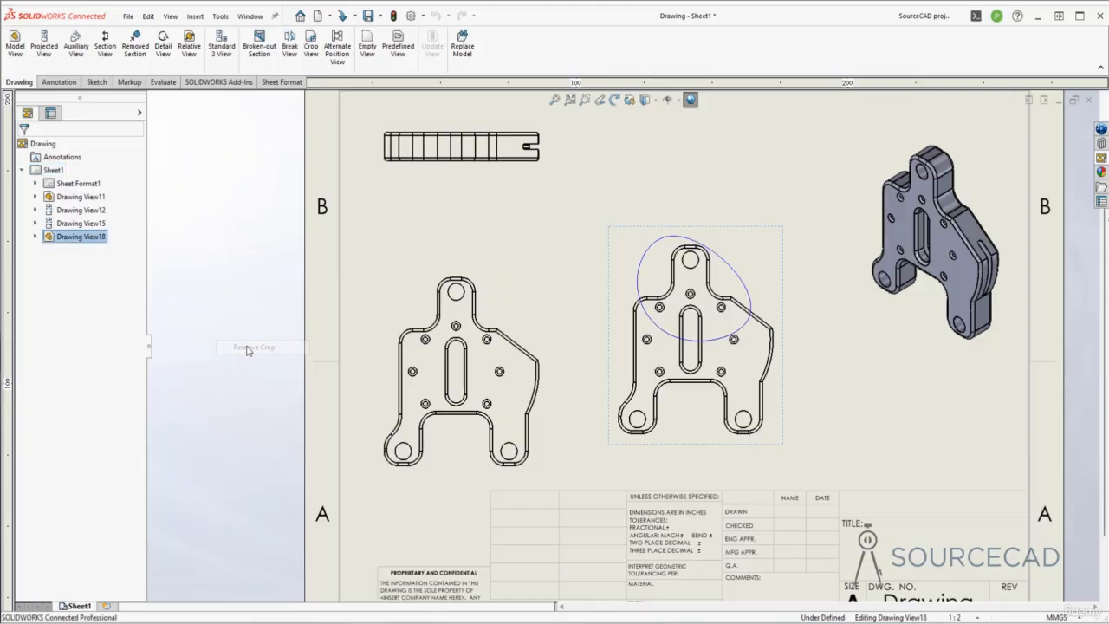
left_click(822, 368)
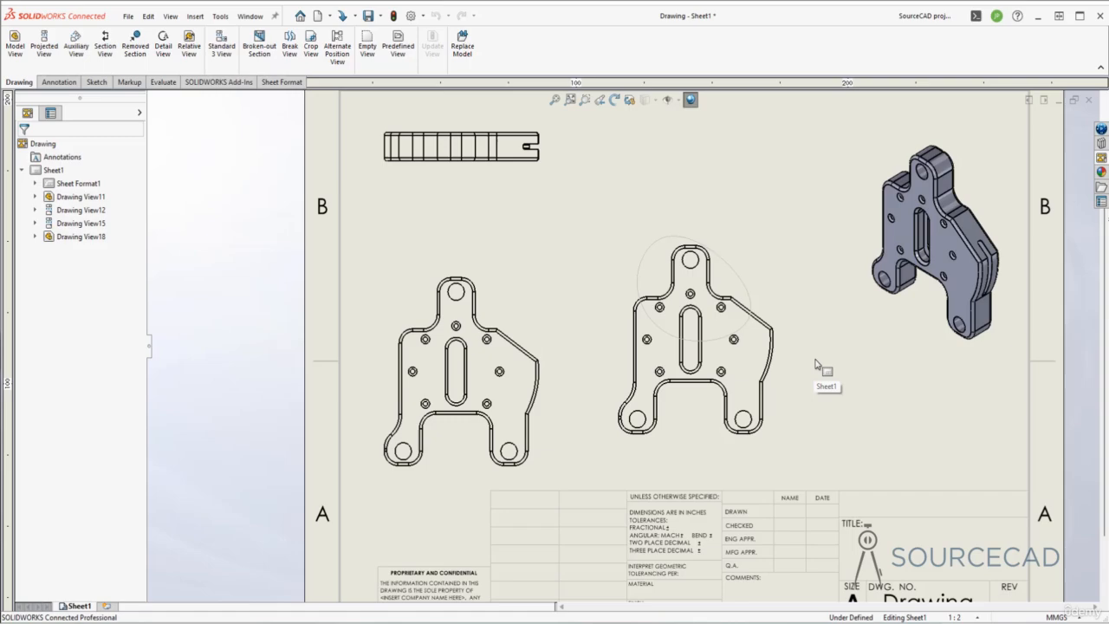
left_click(746, 279)
key("Delete")
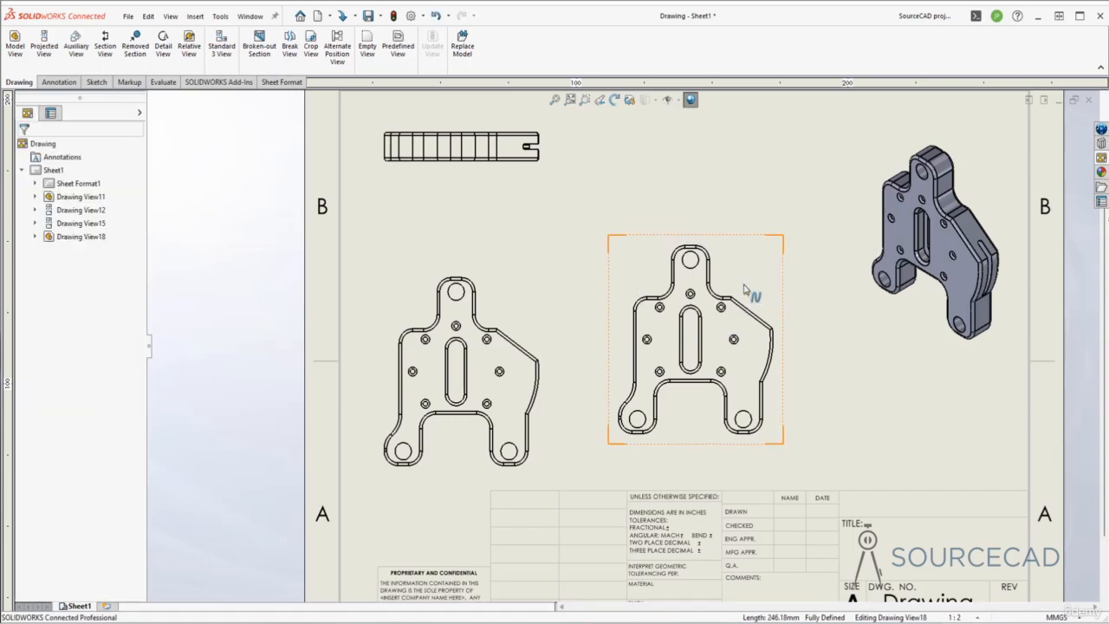